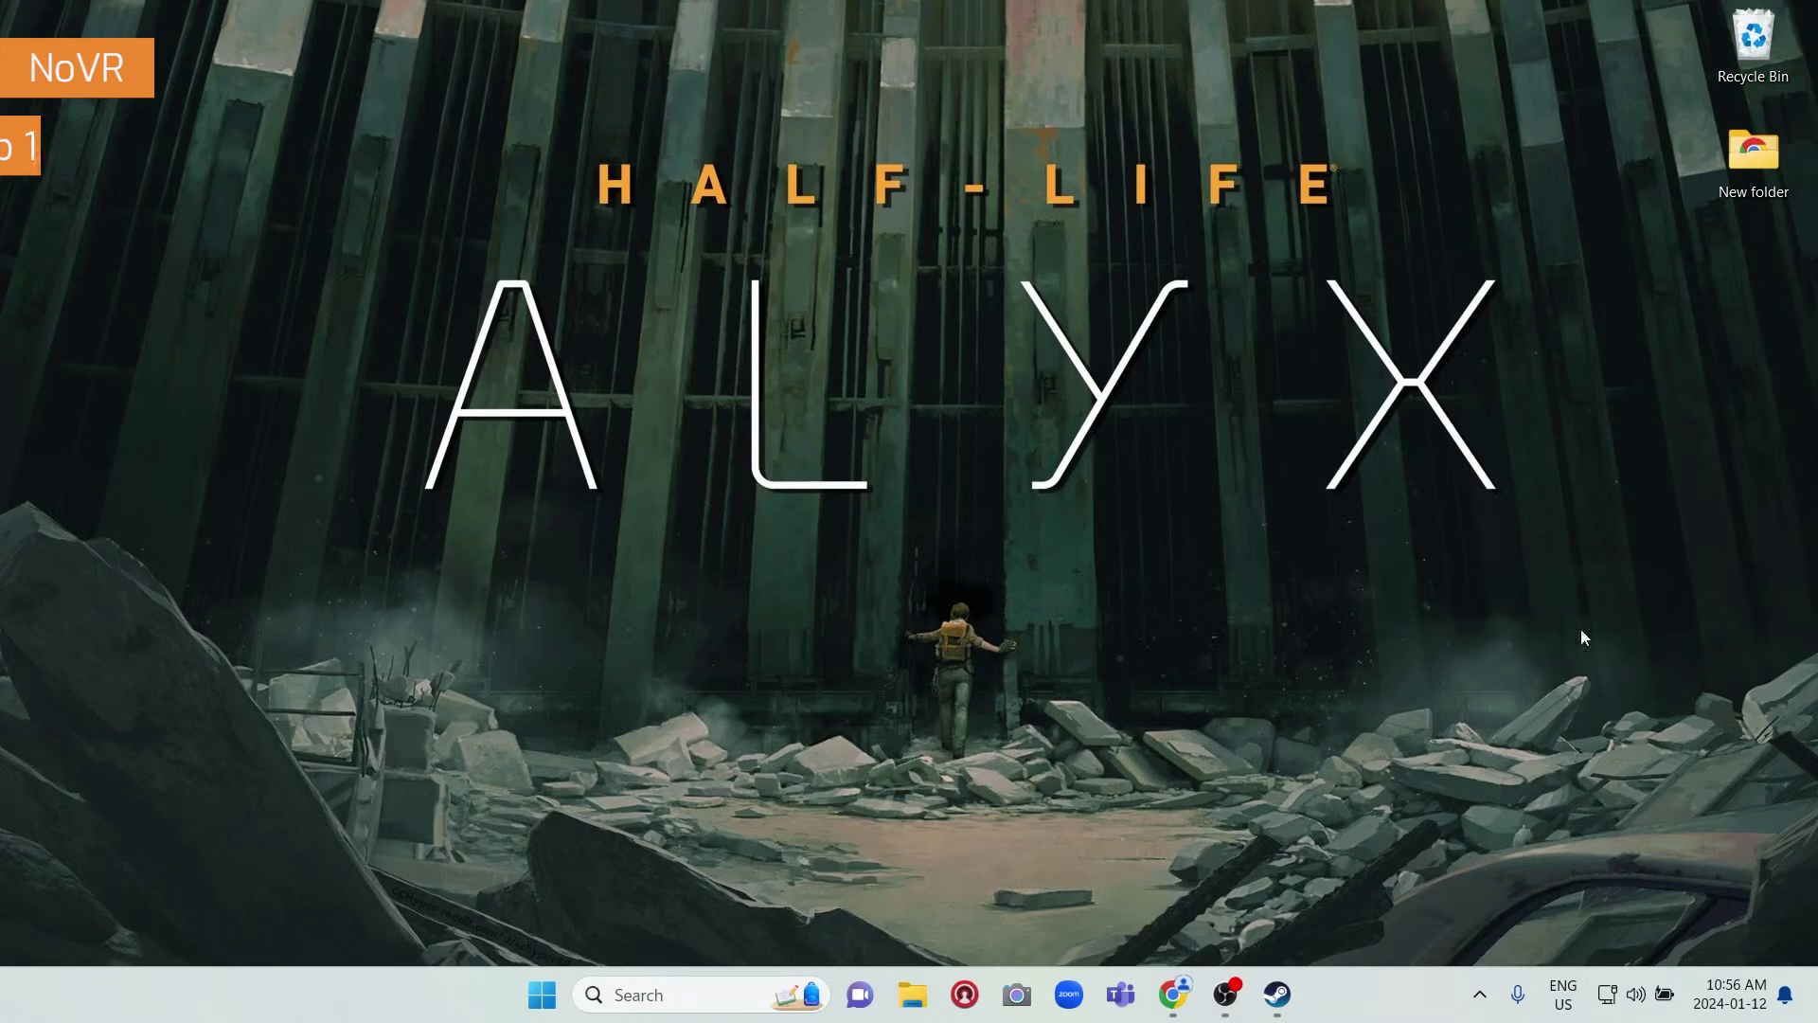
# - Restore the Steam window to the Half-Life: Alyx library page showing 175.2 hours played
pyautogui.click(1278, 1007)
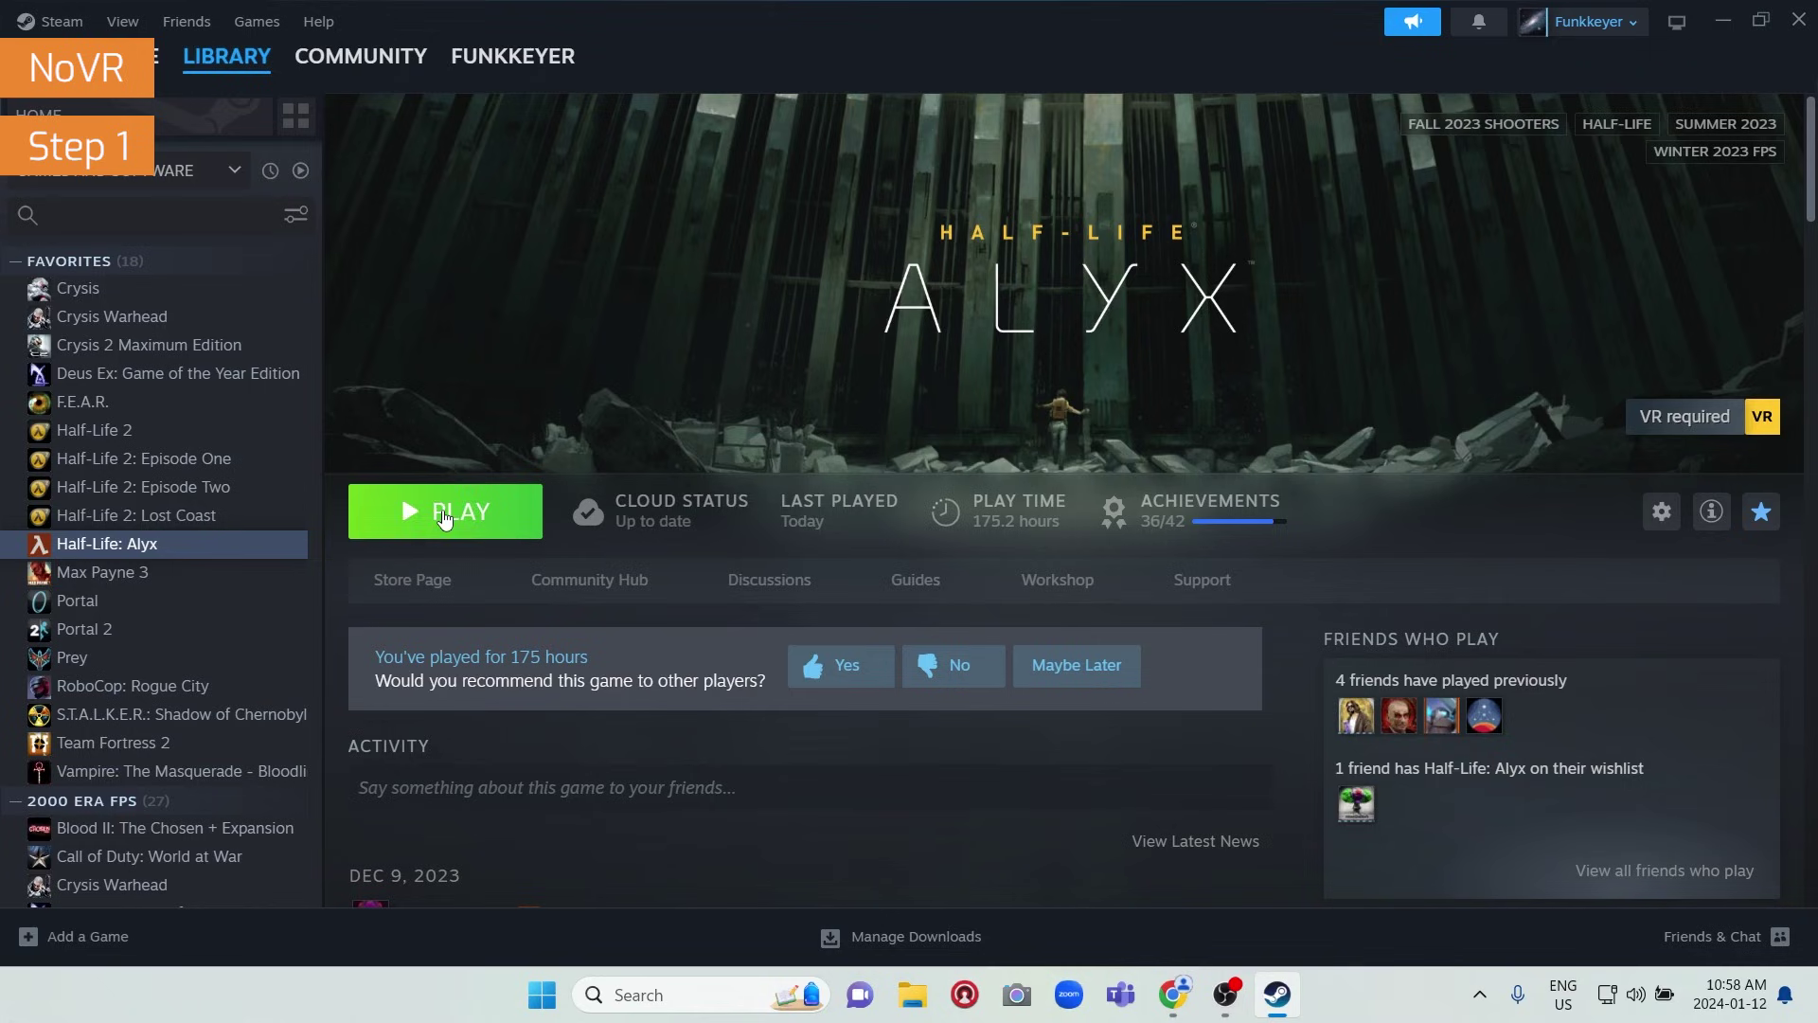
# - Switch to the Chrome window showing the HLA-NoVR GitHub repository
pyautogui.click(1173, 994)
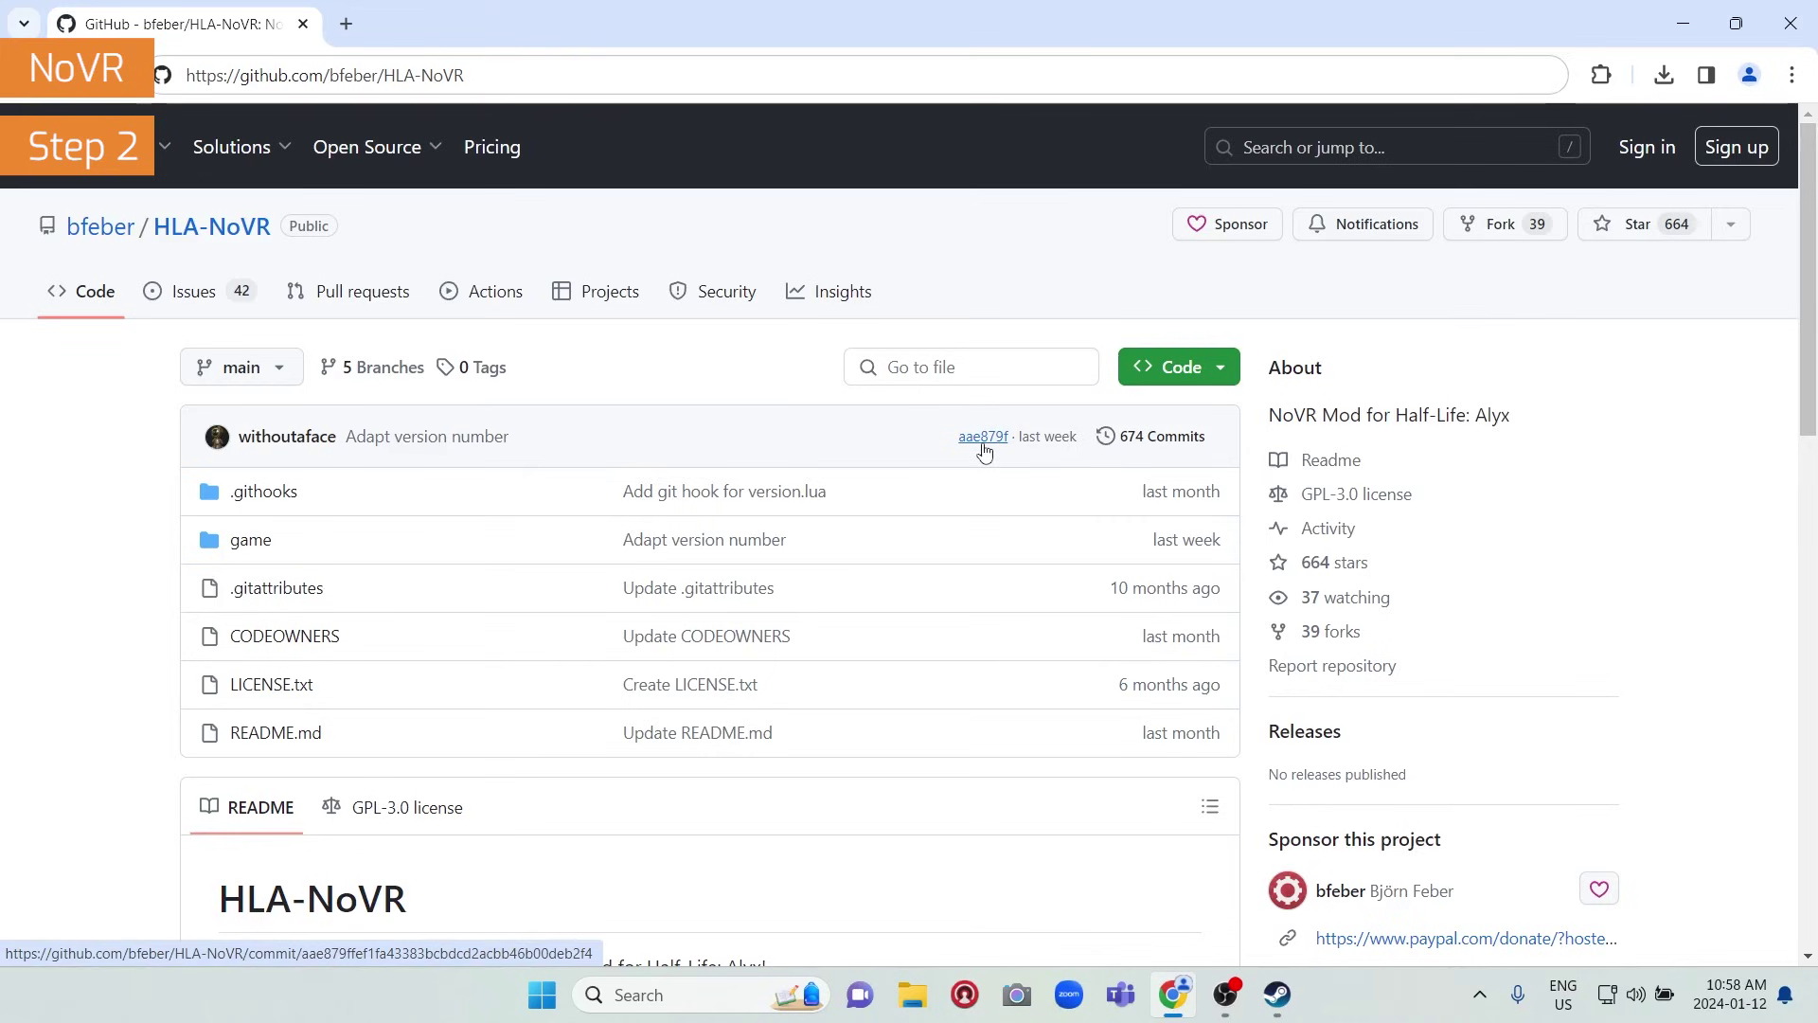
# - Follow the README's 'Install the official launcher.' link to the HLA-NoVR-Launcher repository
pyautogui.scroll(-6, 985, 452)
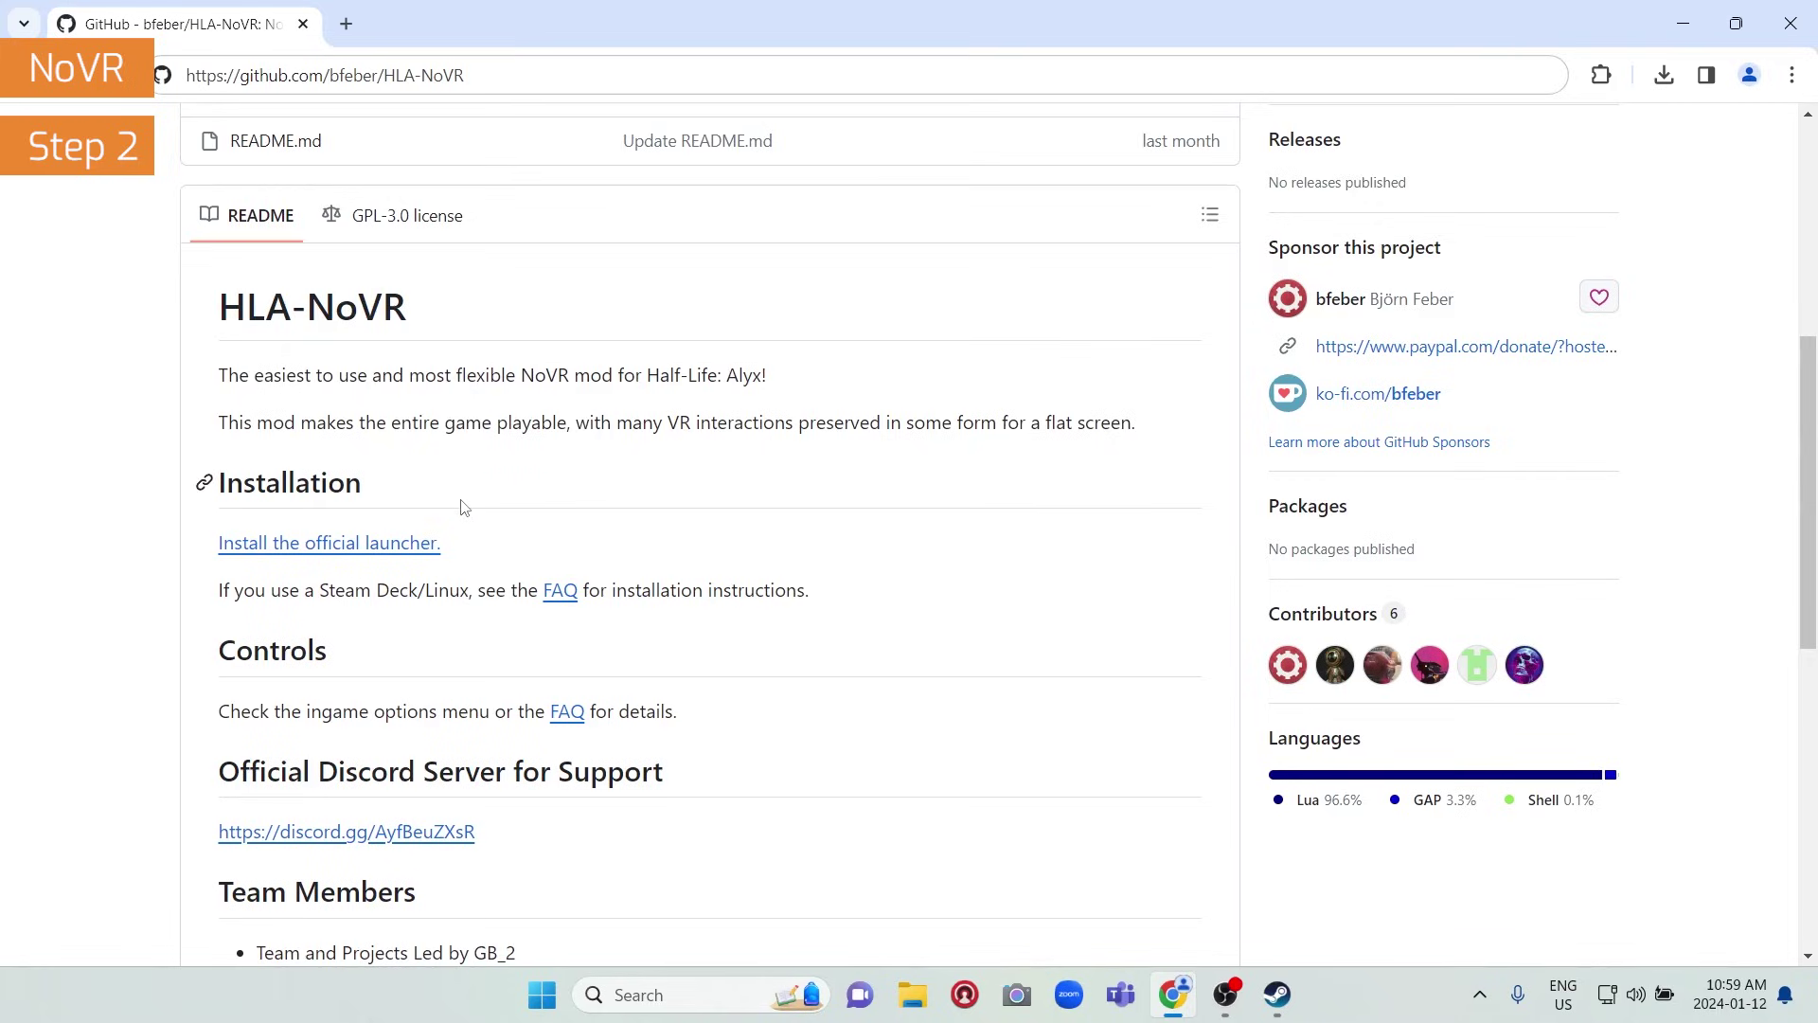
pyautogui.click(372, 547)
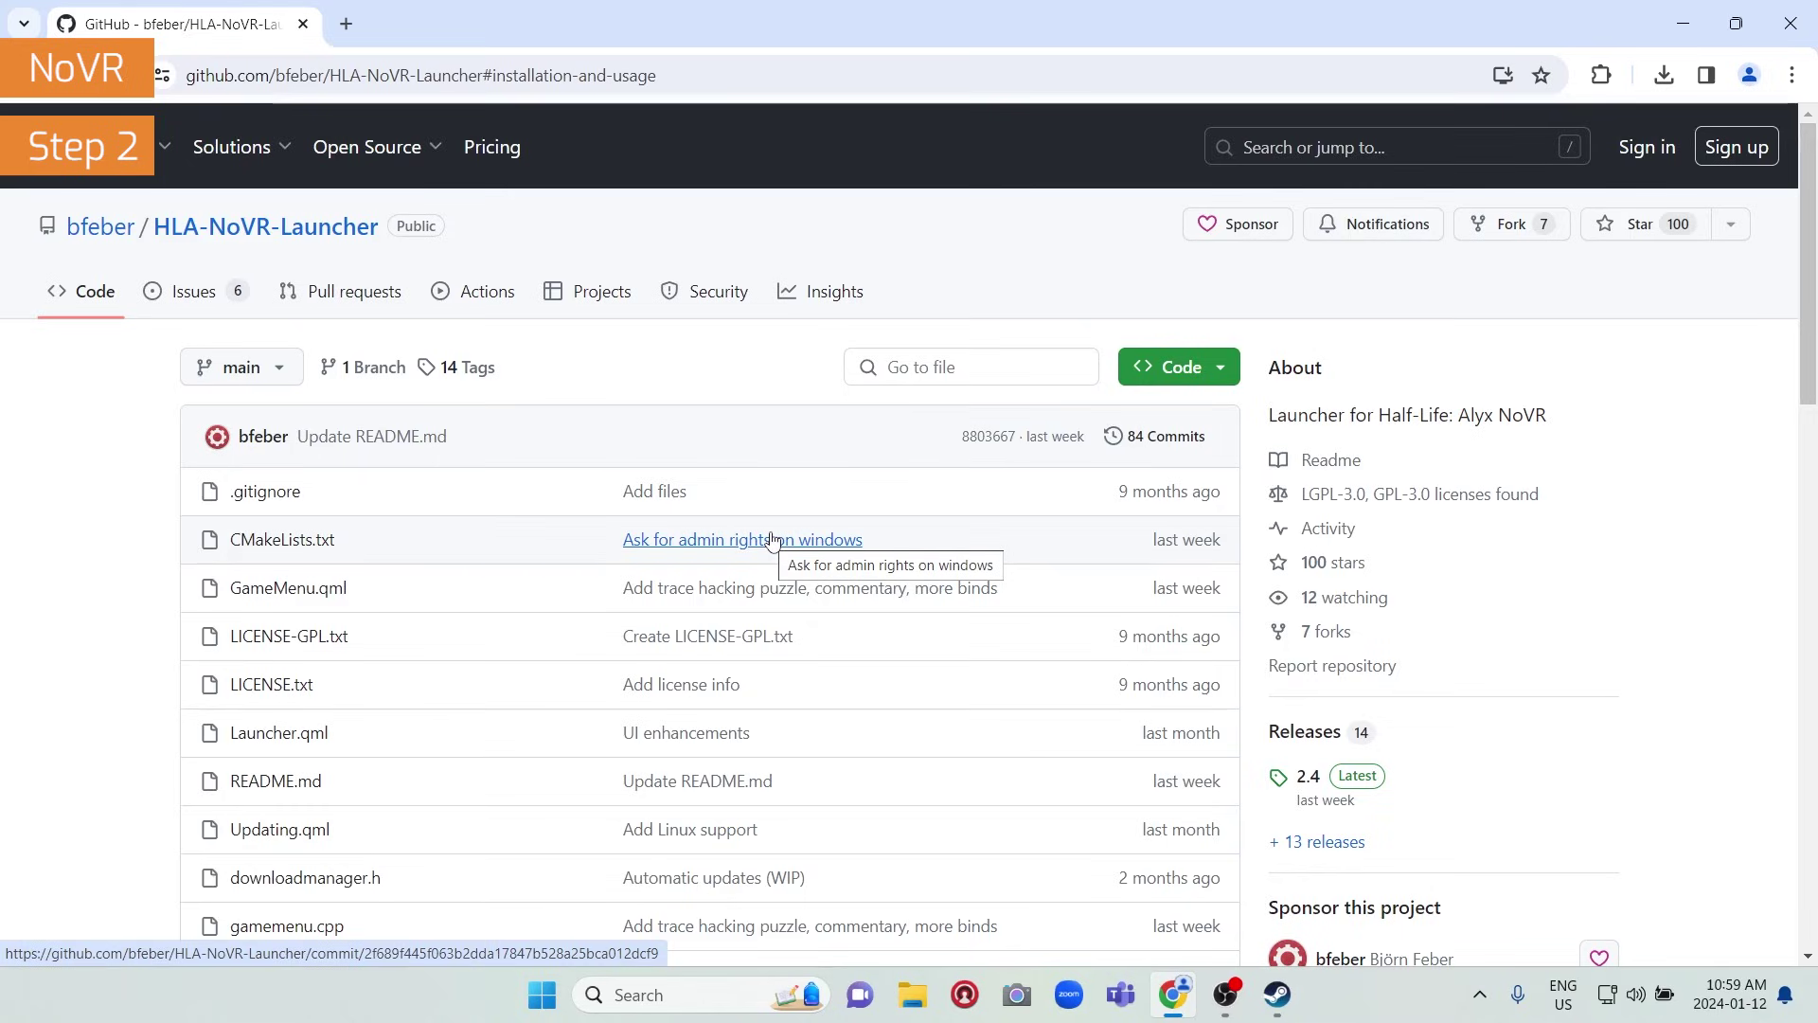
# - Download the 37.6 MB HLA-NoVR-Launcher Windows installer from Installation and run it
pyautogui.scroll(-4, 771, 540)
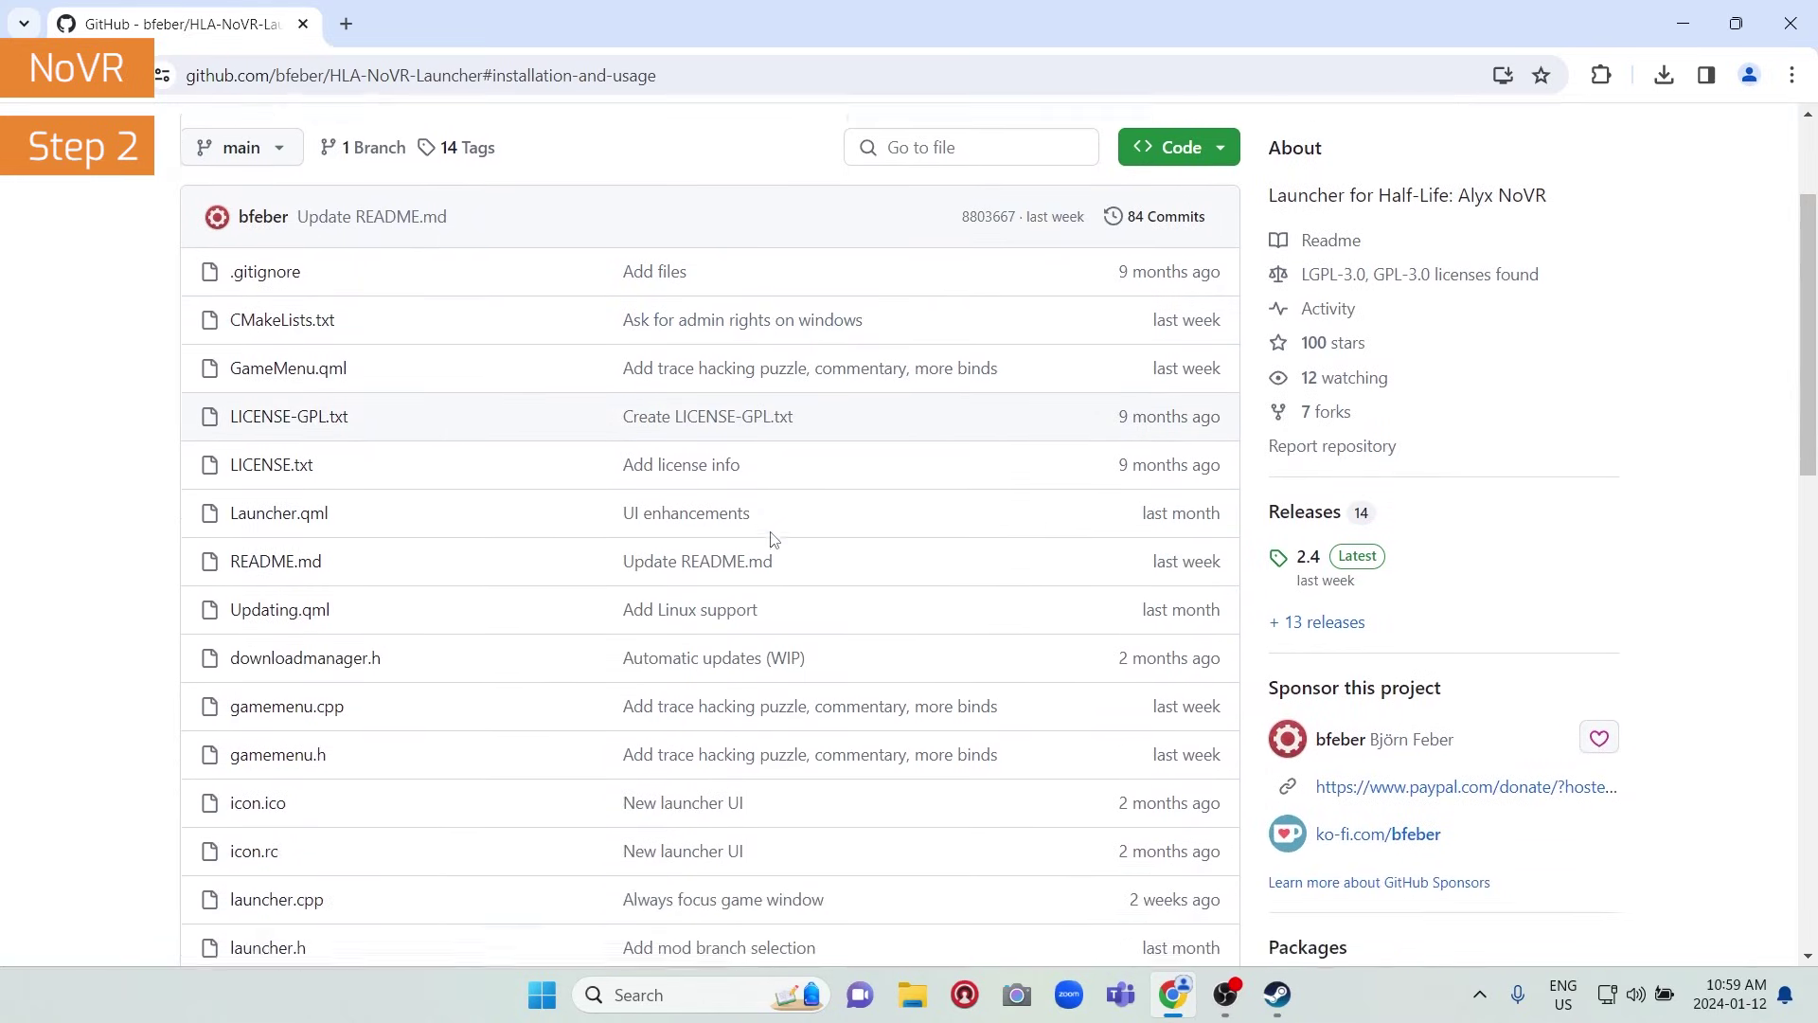
pyautogui.scroll(-8, 772, 539)
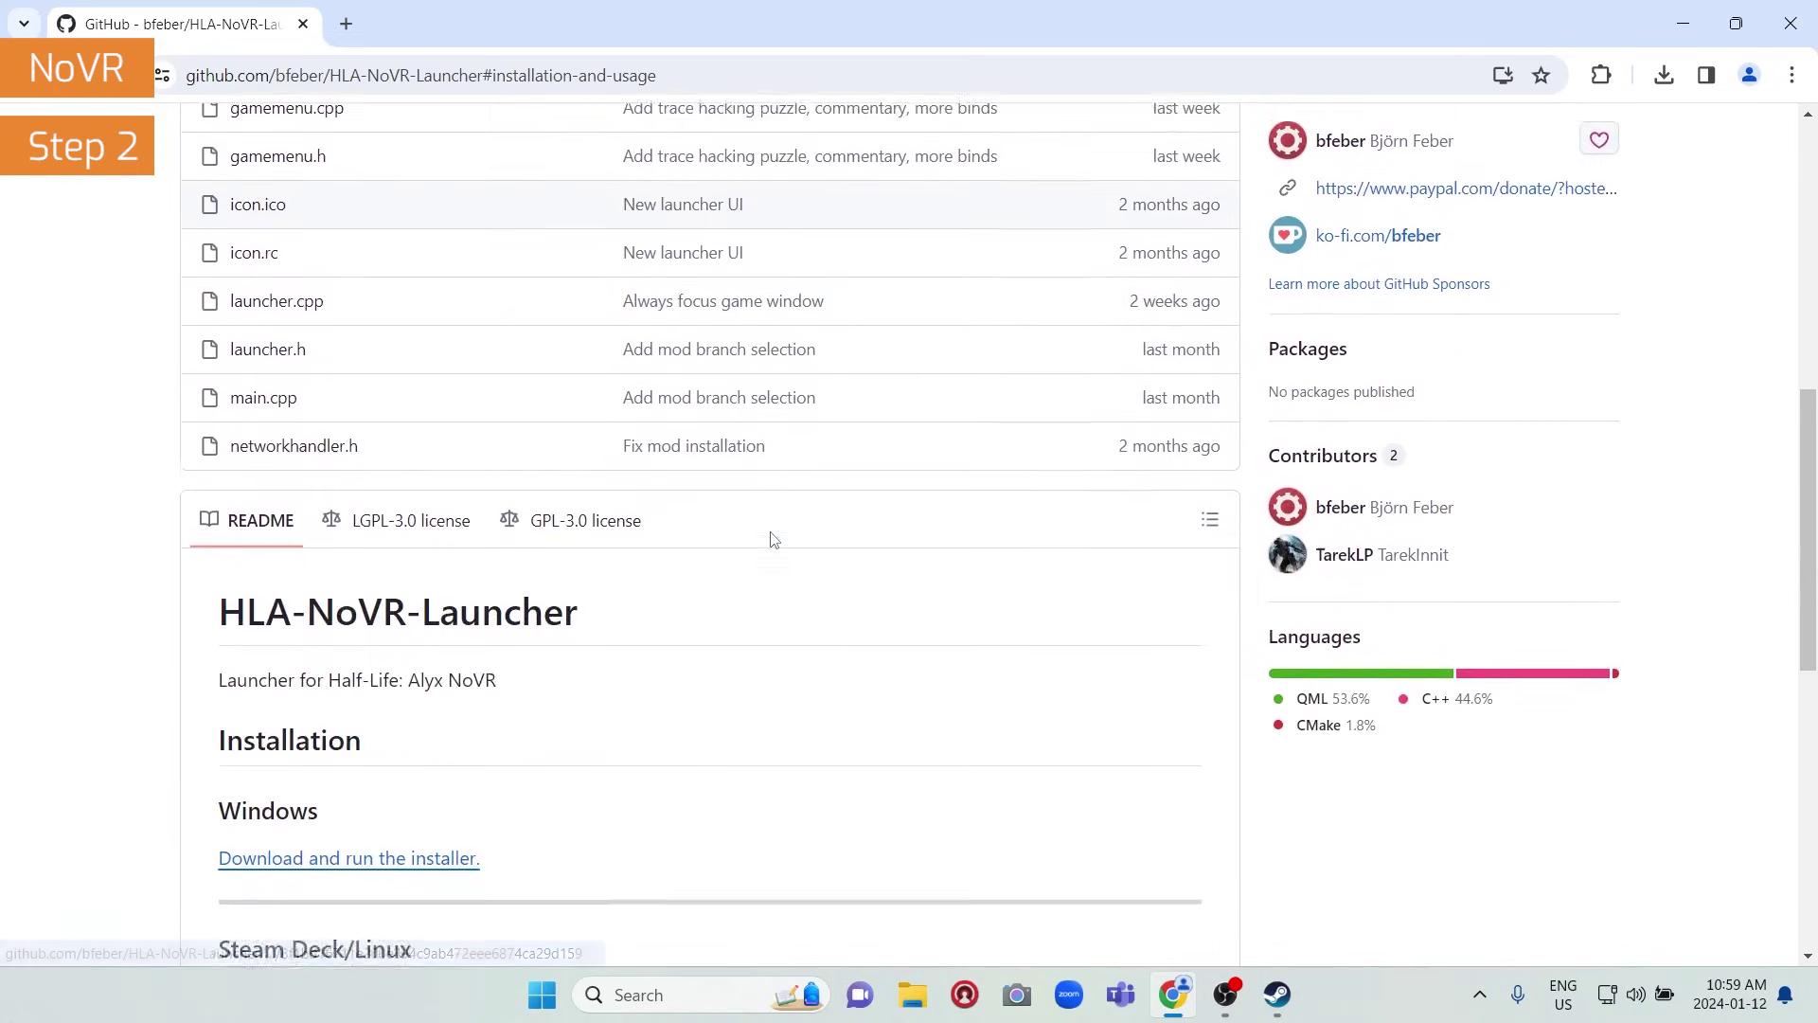
pyautogui.scroll(-1, 772, 540)
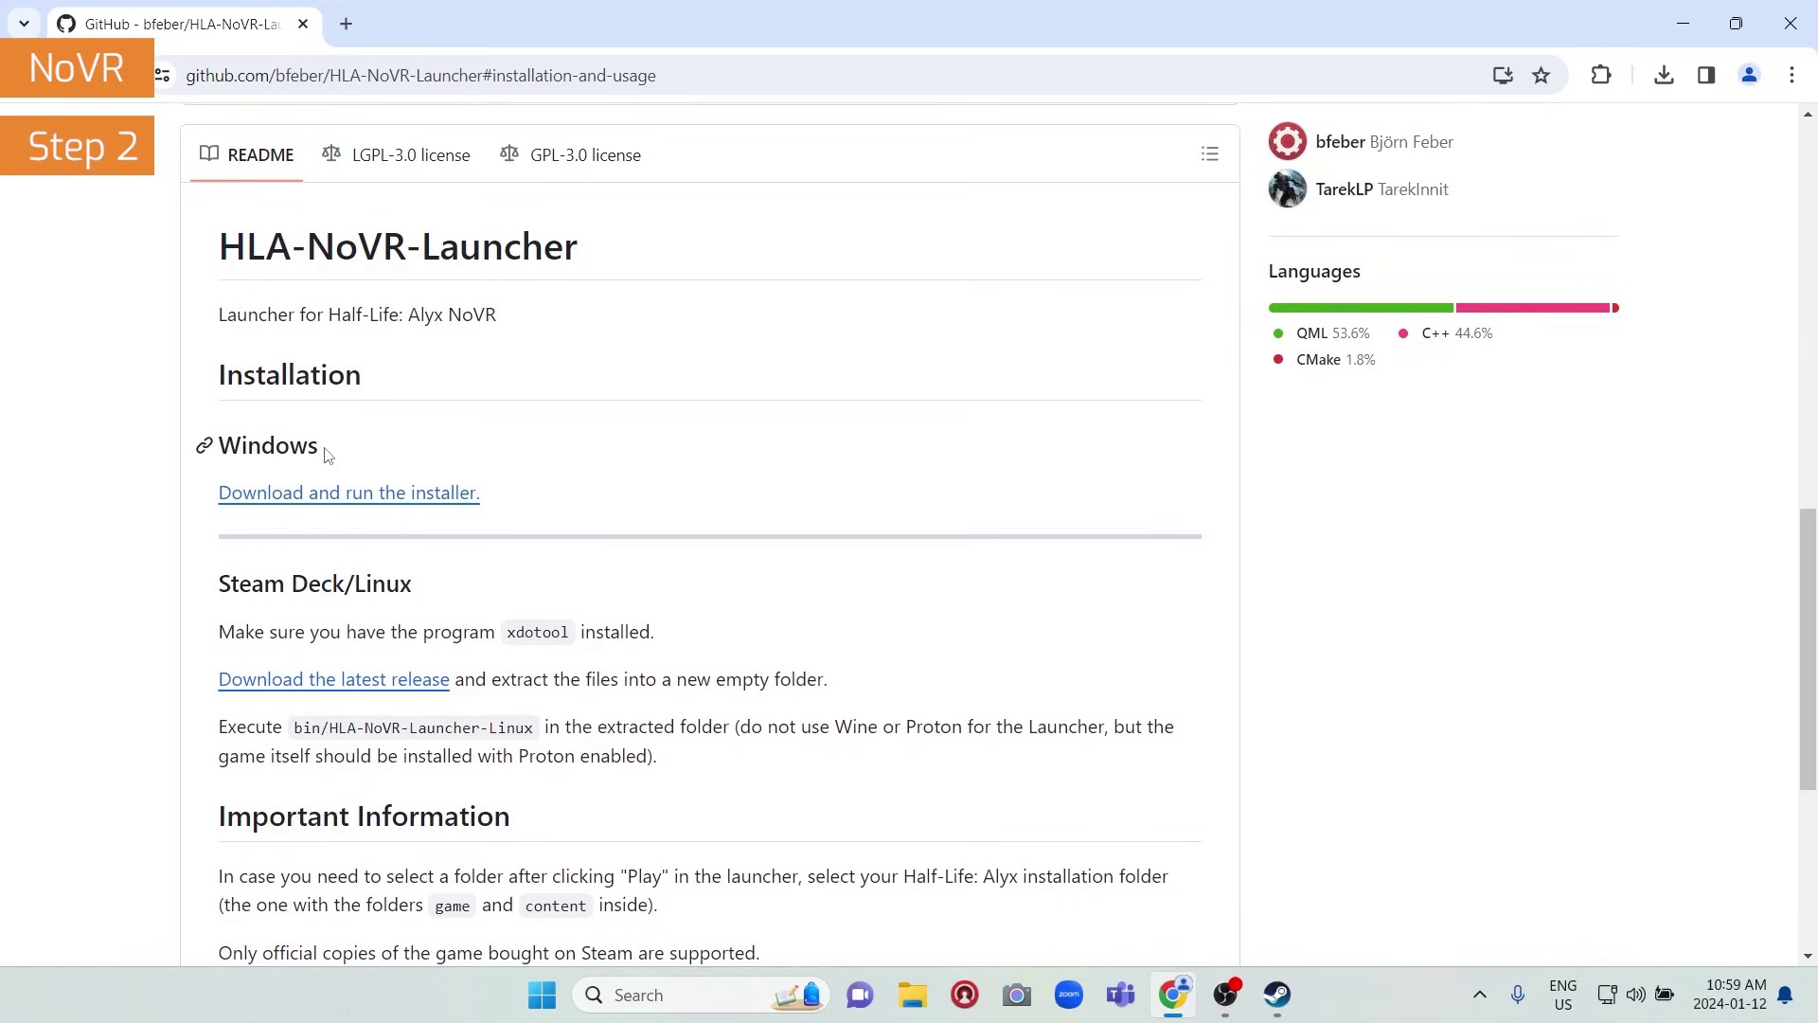
pyautogui.click(346, 497)
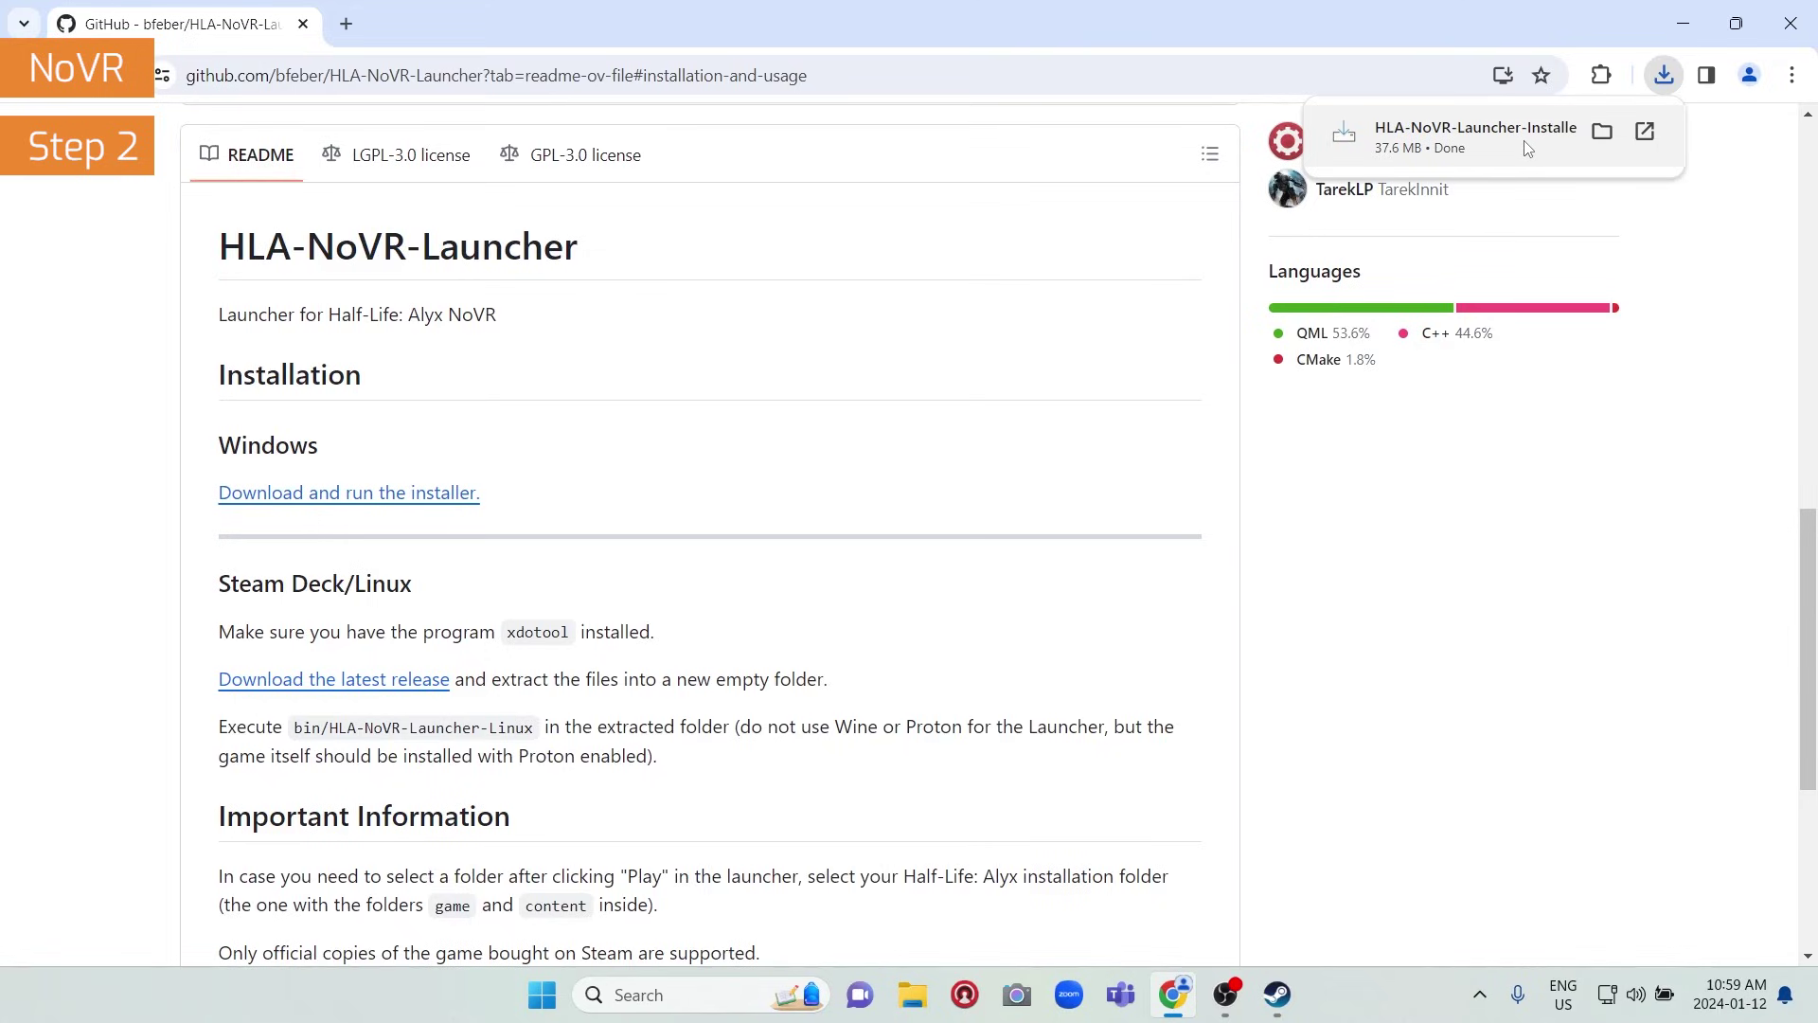
pyautogui.click(1527, 149)
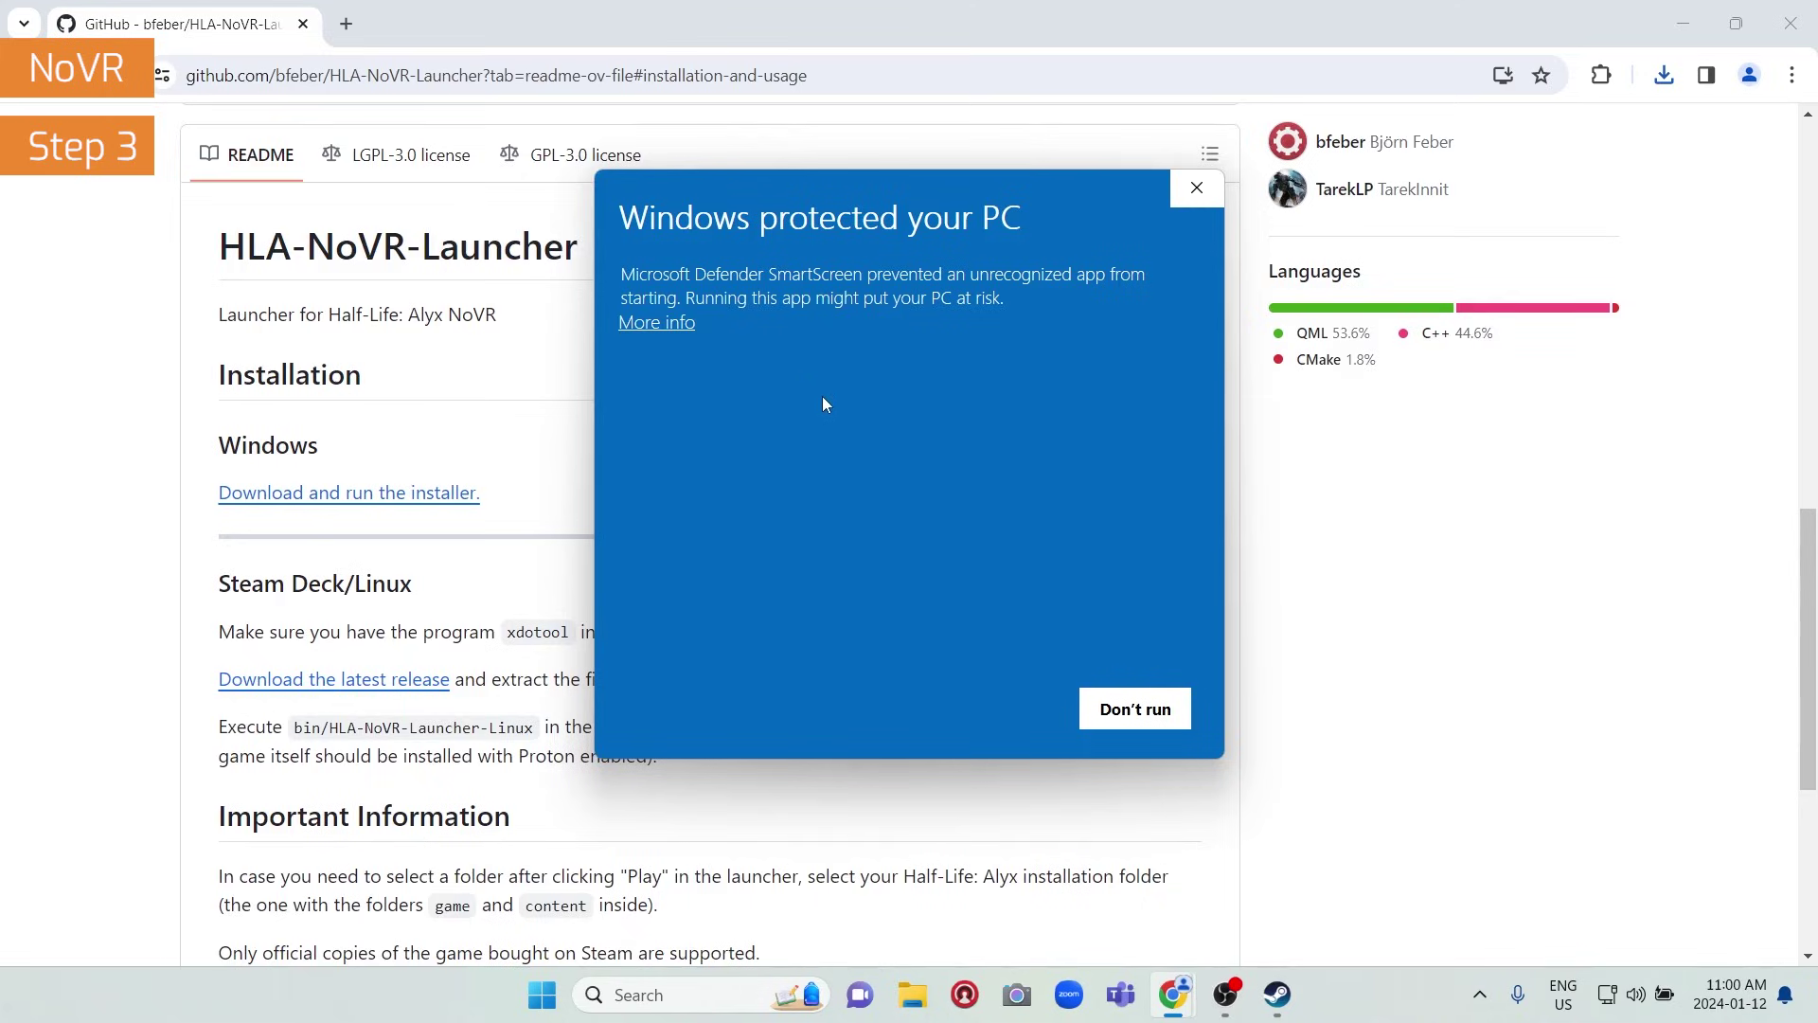
# - Run the installer anyway past SmartScreen and approve the User Account Control prompt
pyautogui.click(657, 323)
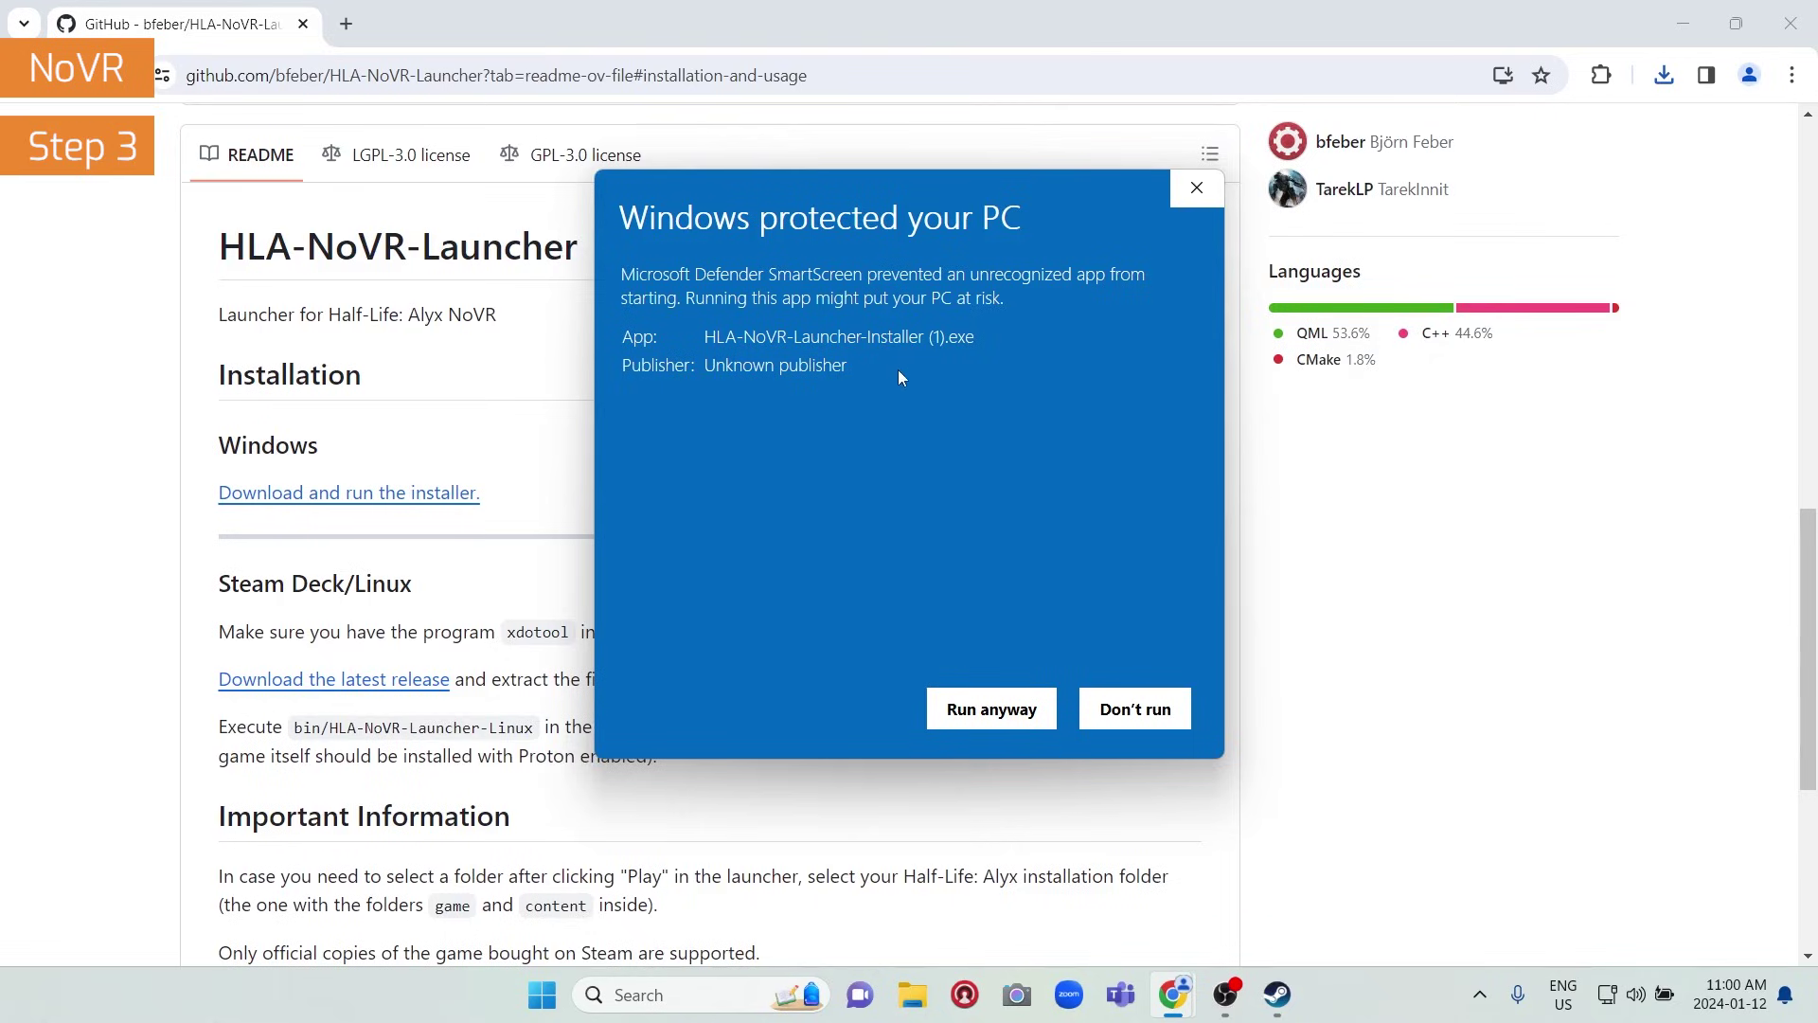
pyautogui.click(969, 711)
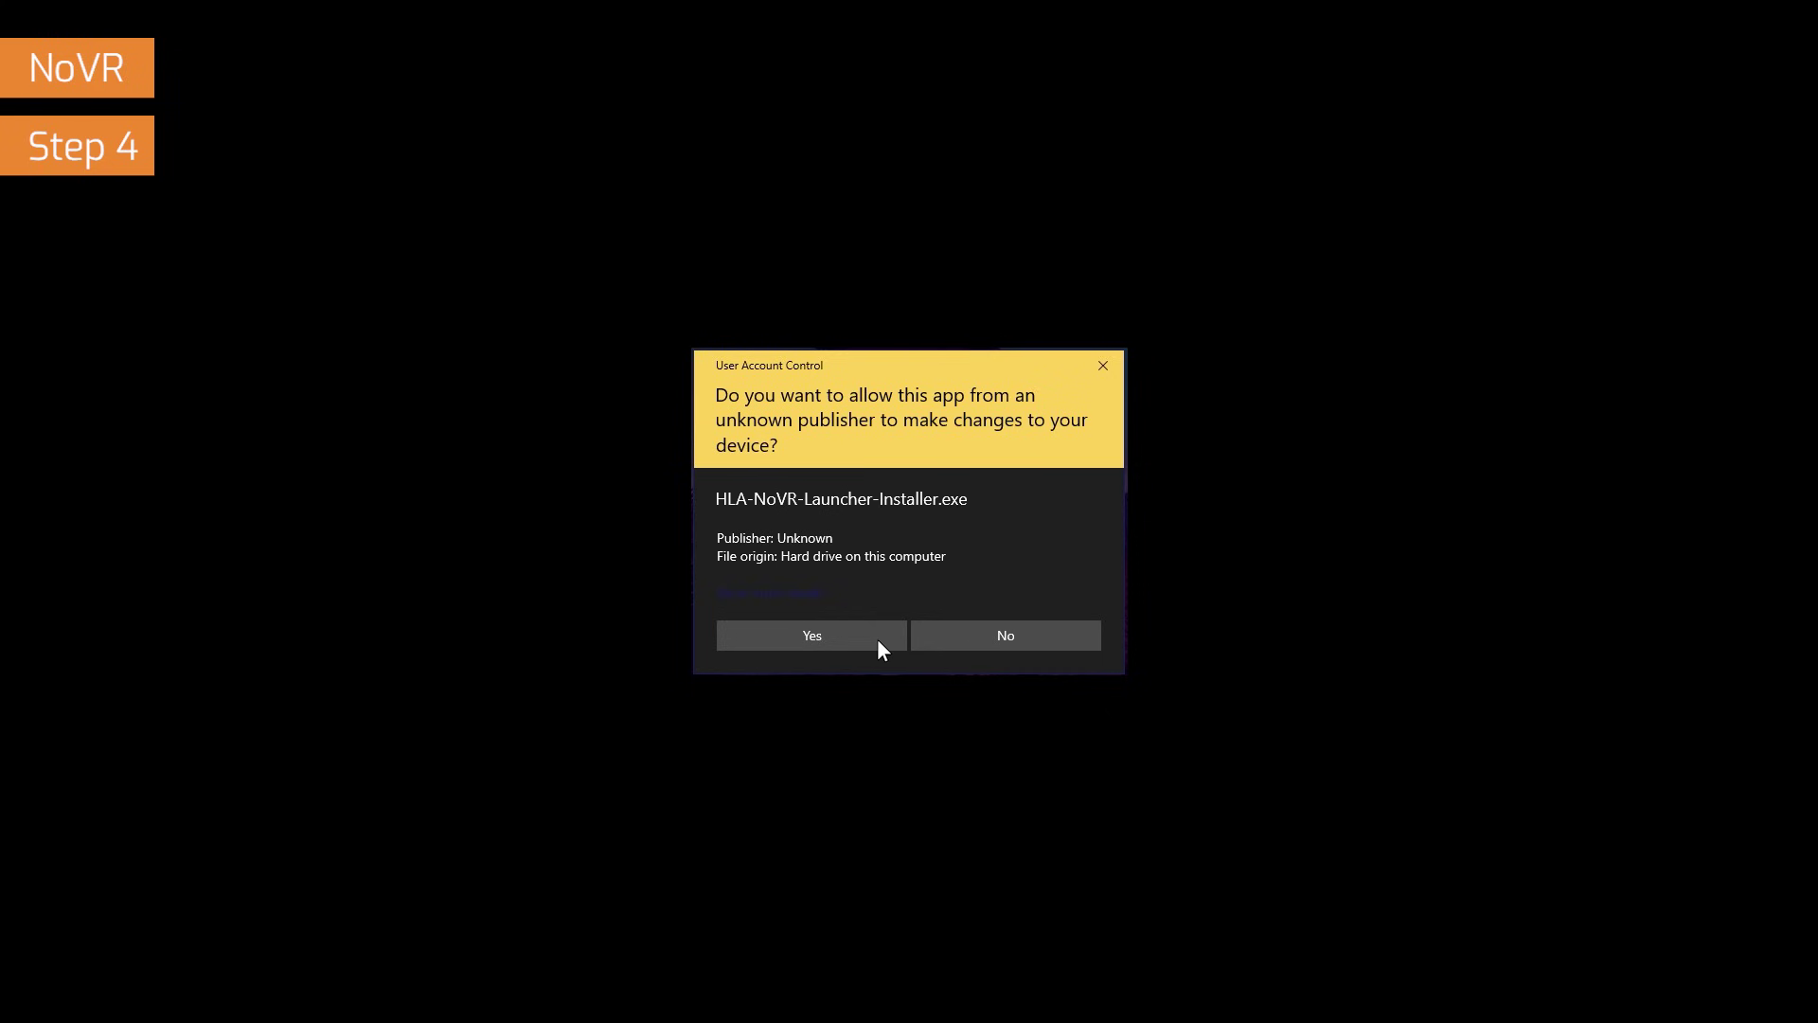
pyautogui.click(877, 638)
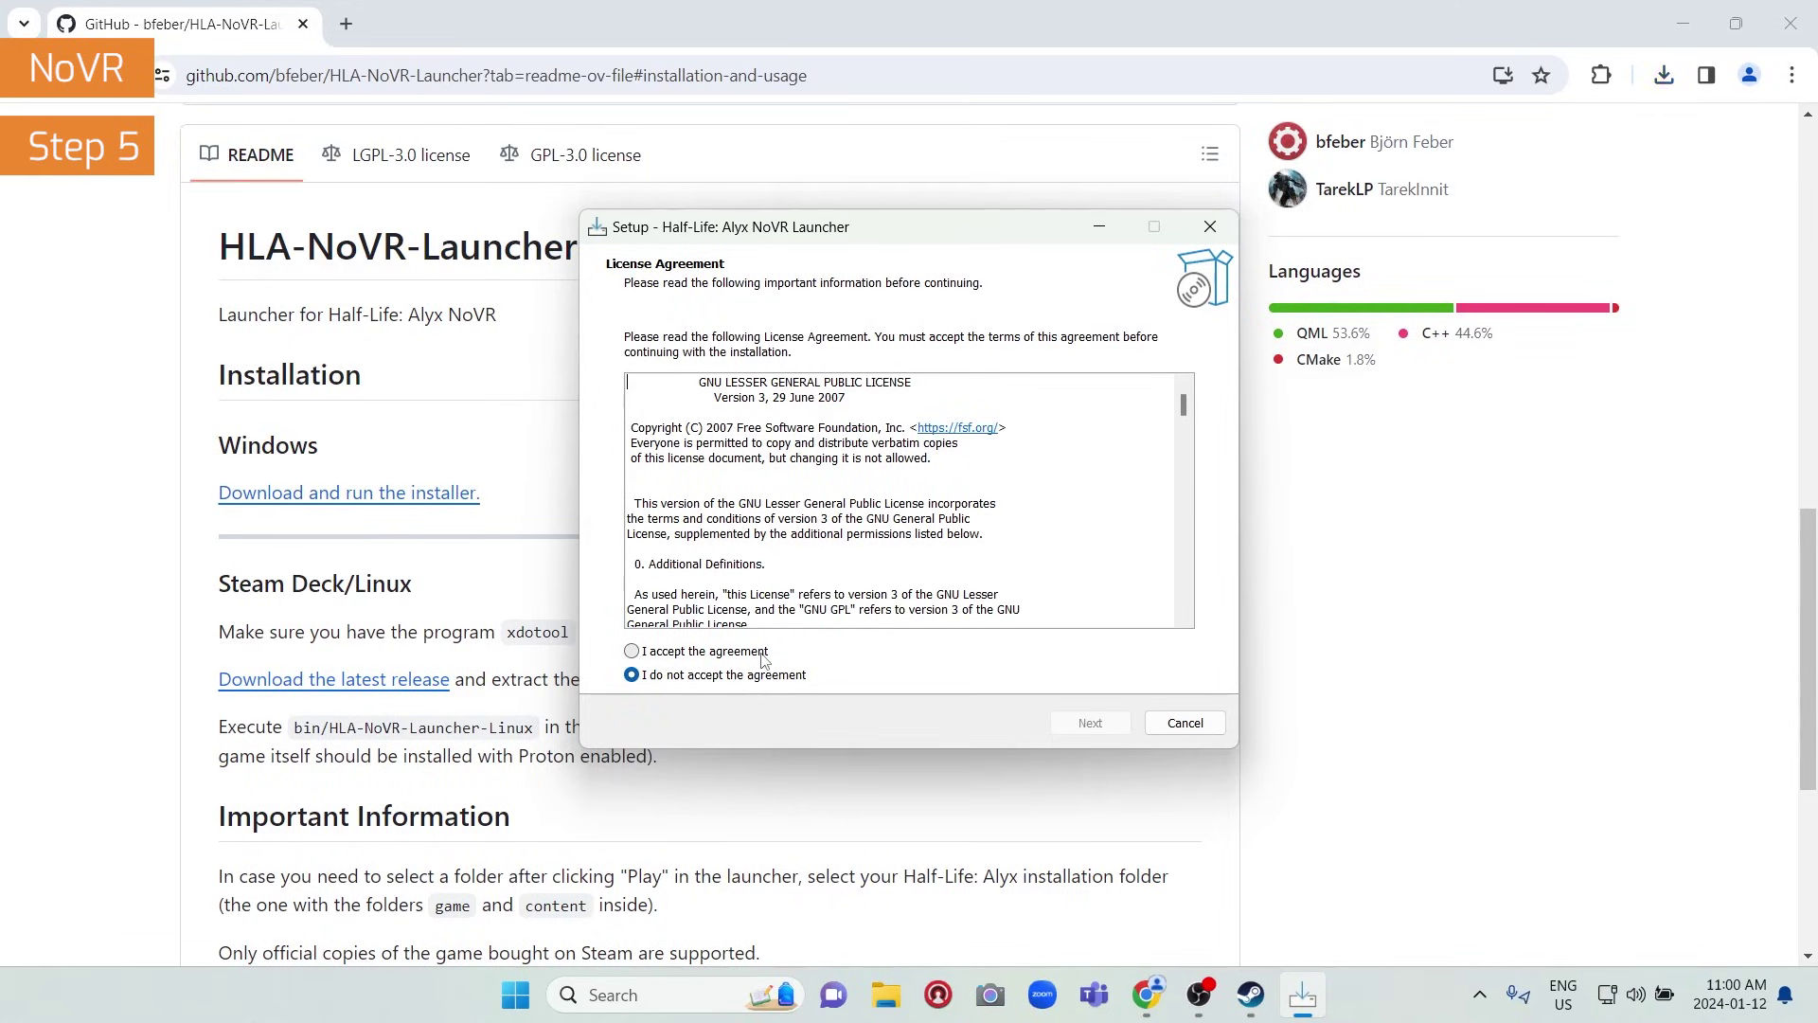
# - Accept the license, keep the default Program Files folder and desktop shortcut, and install
pyautogui.click(753, 654)
pyautogui.click(1091, 723)
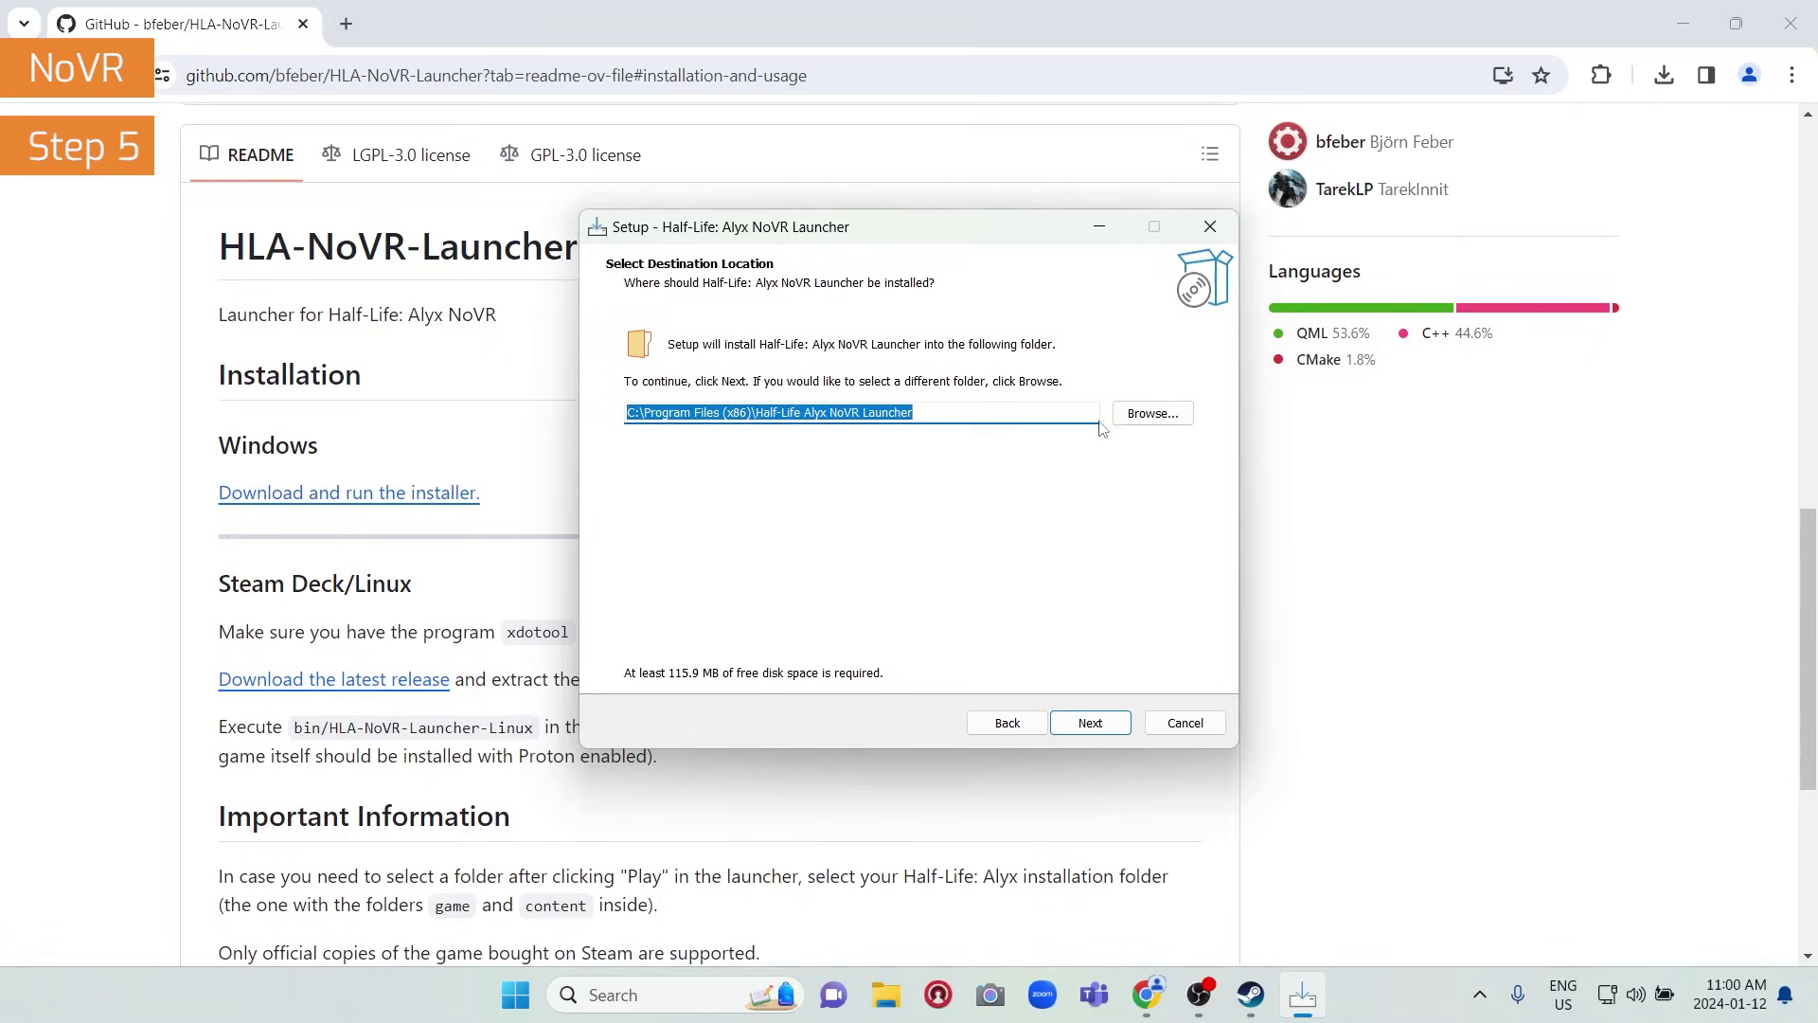
pyautogui.click(1091, 723)
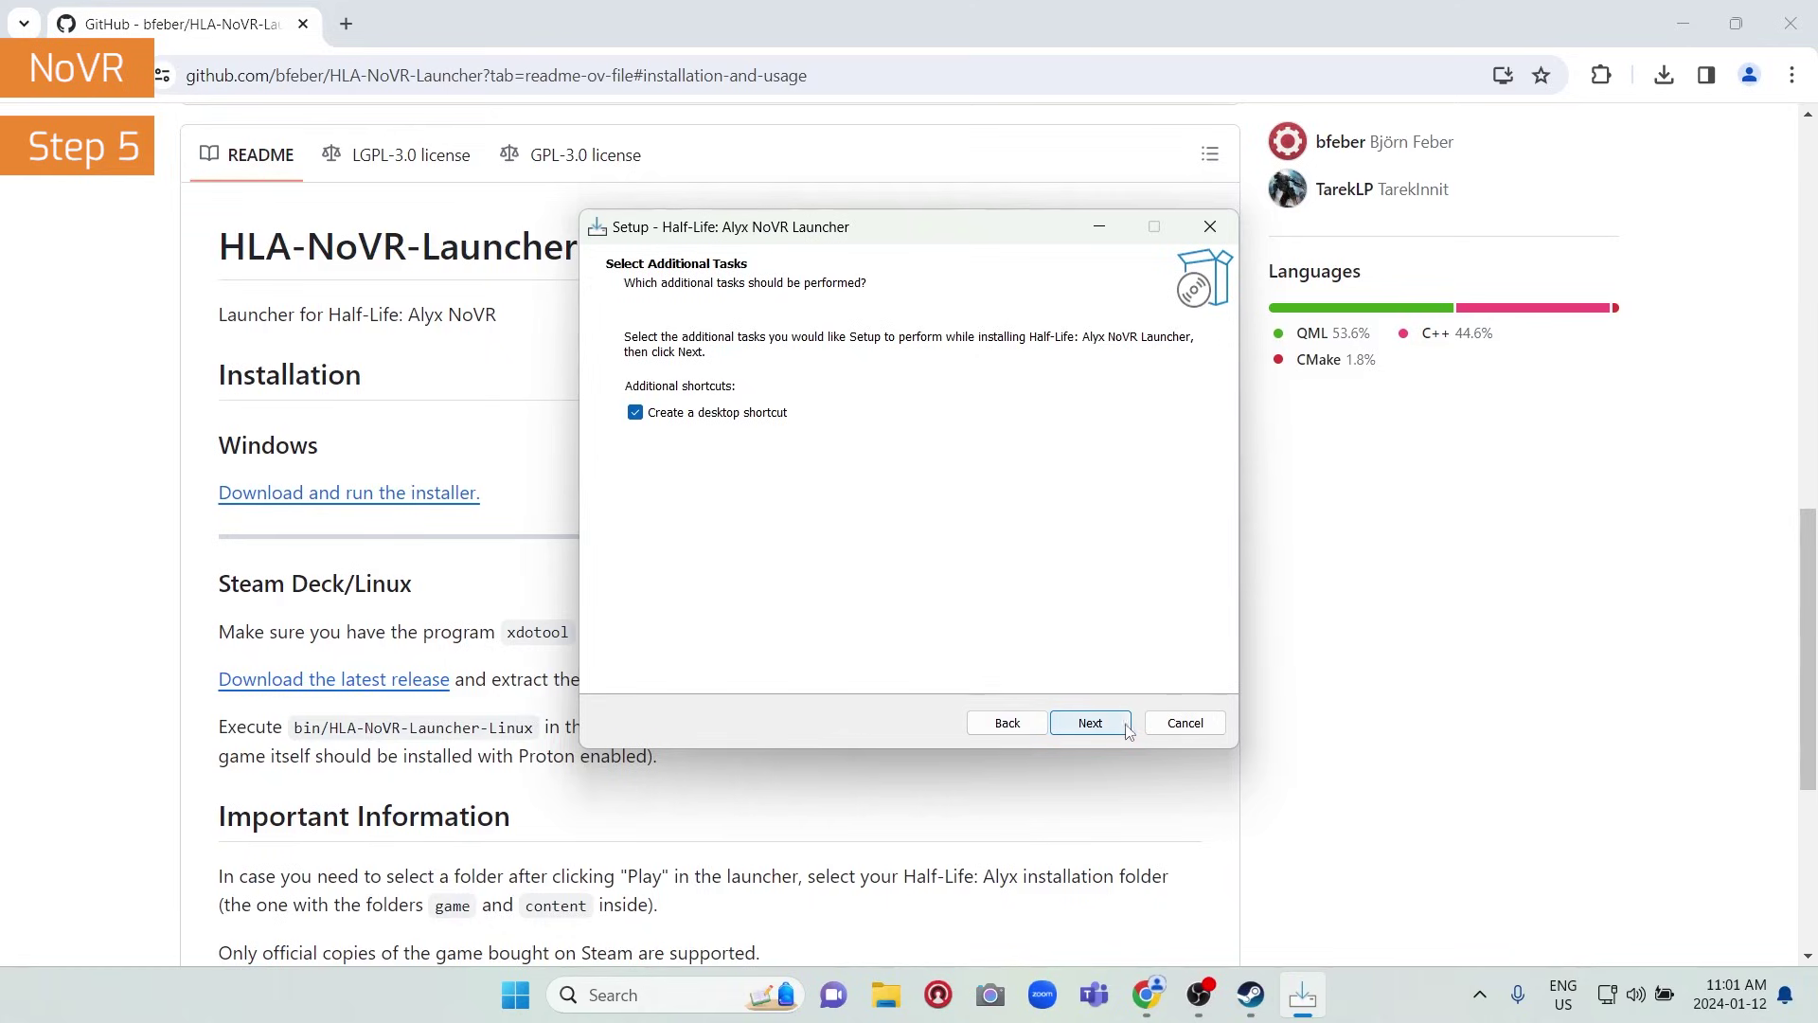
pyautogui.click(1091, 724)
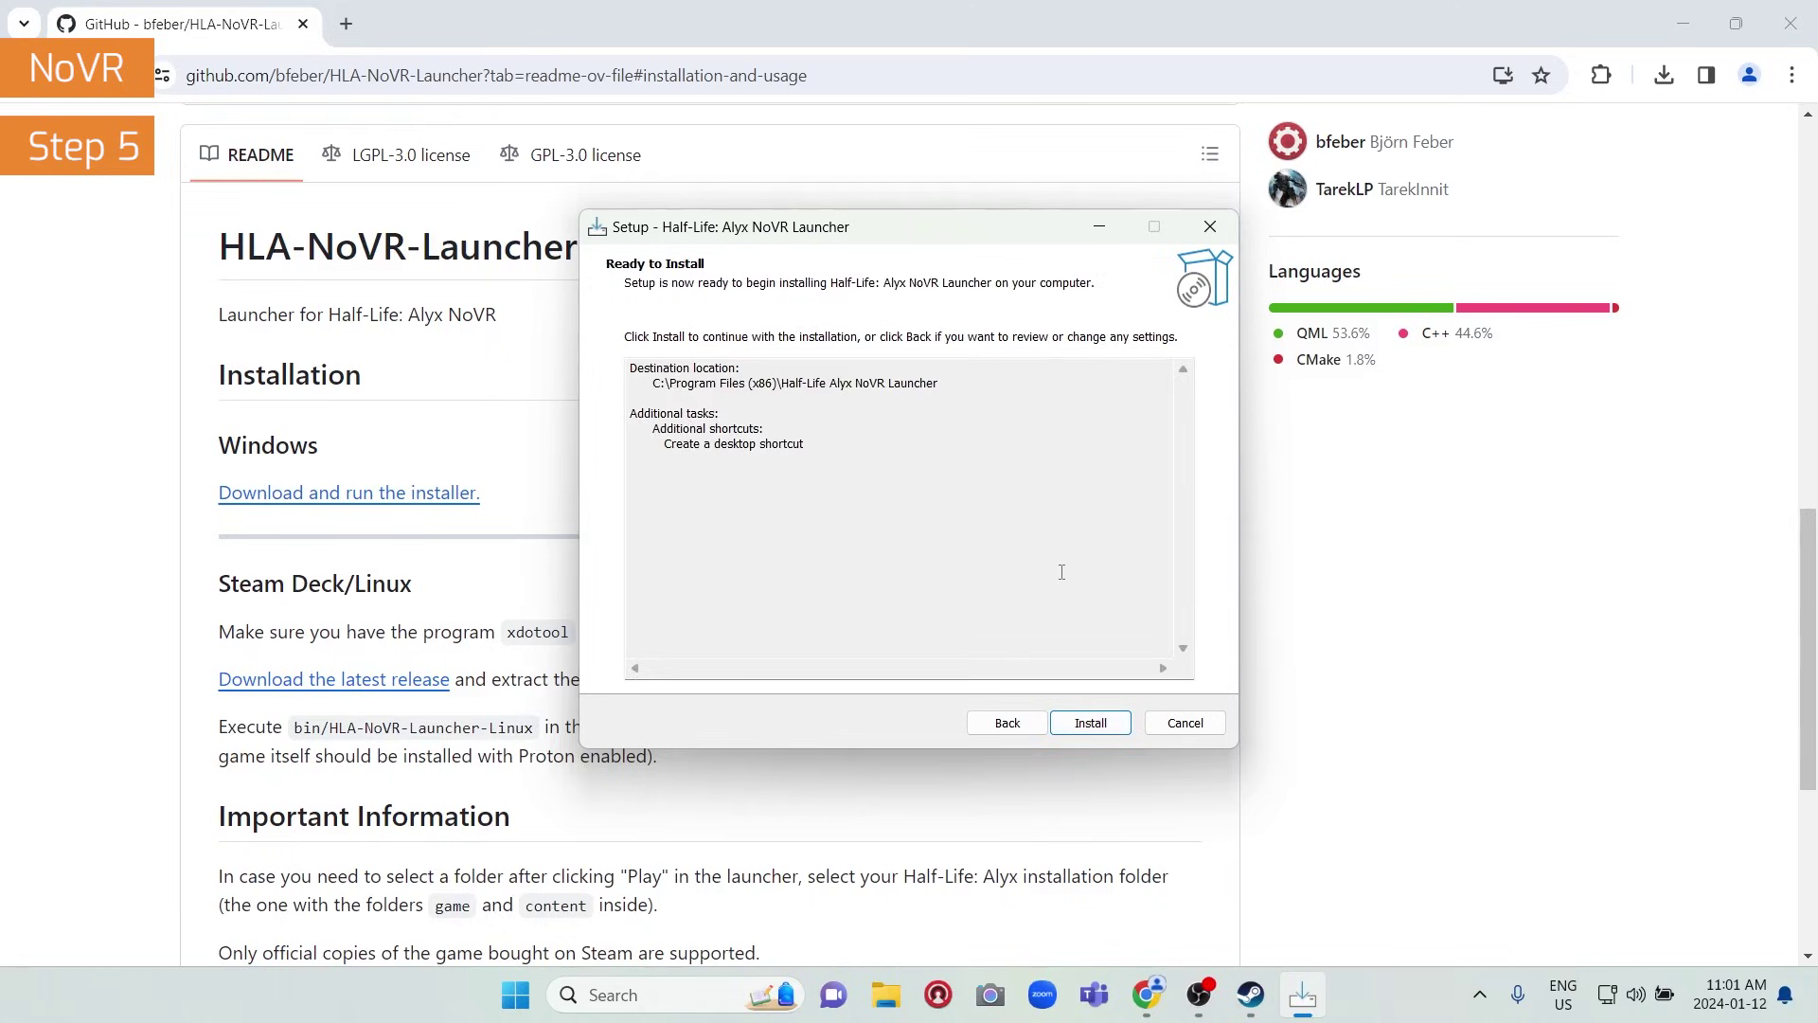
pyautogui.click(1091, 724)
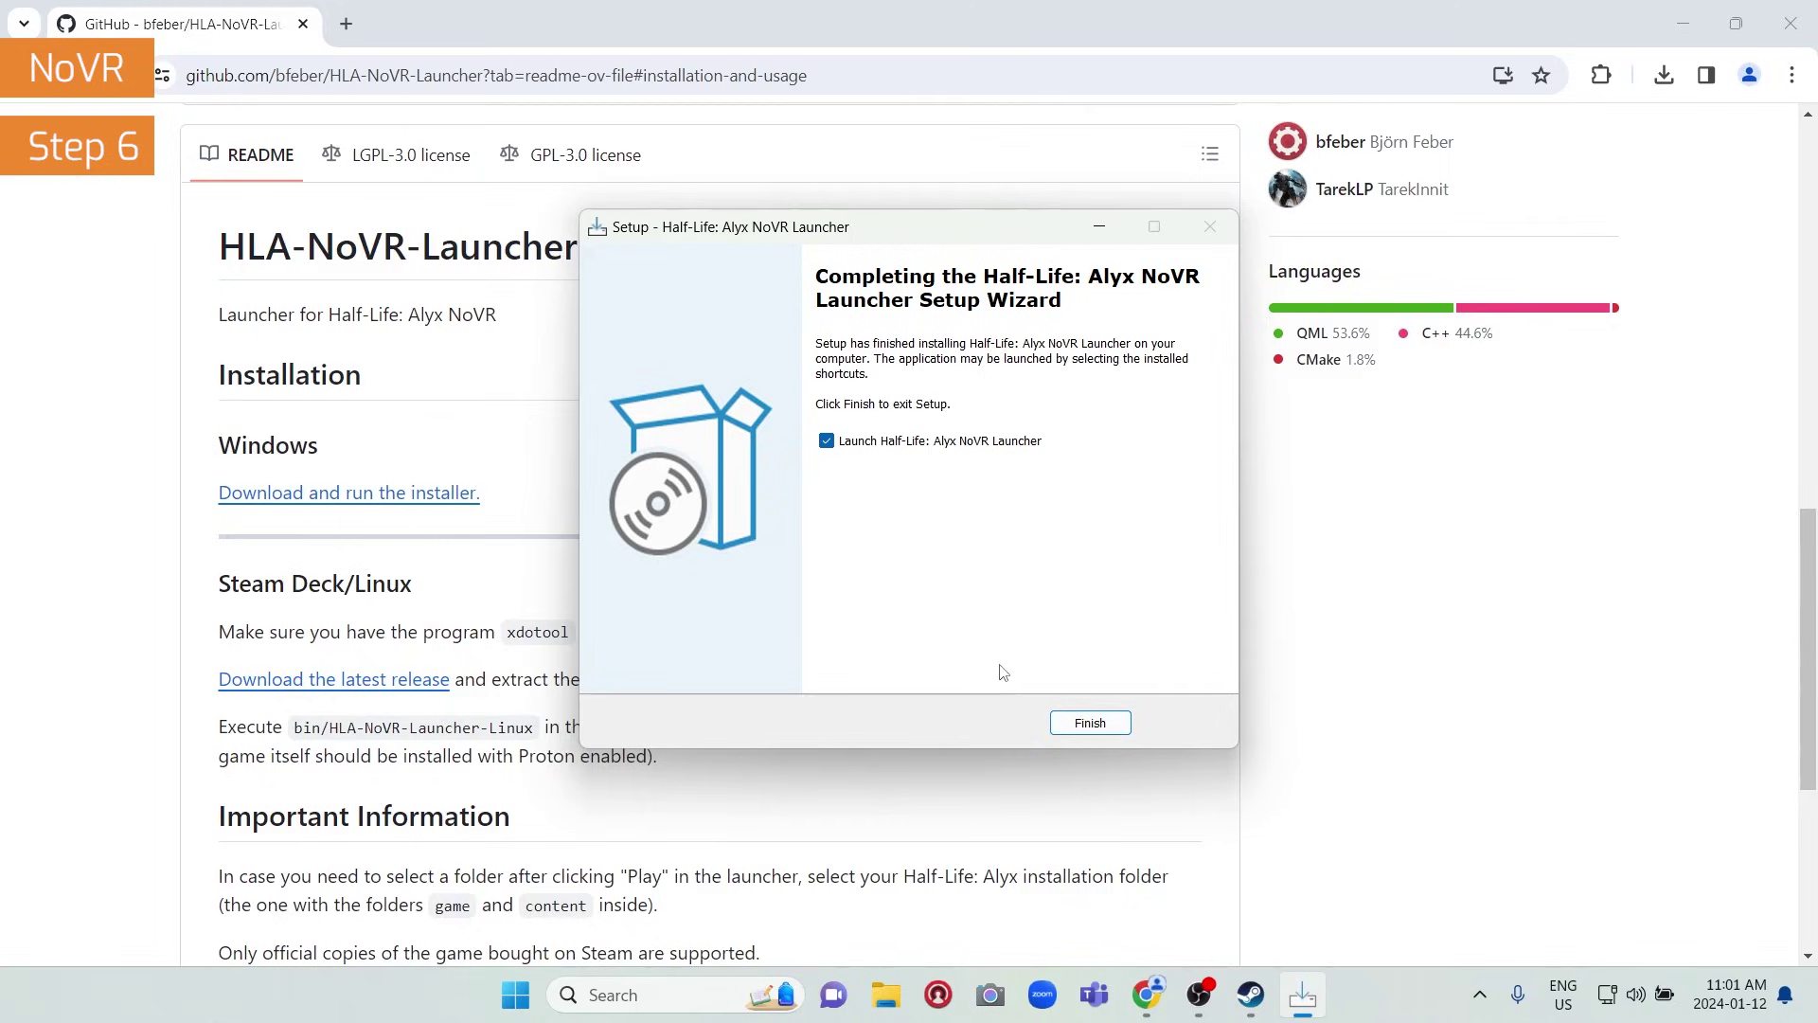
# - Finish setup with 'Launch Half-Life: Alyx NoVR Launcher' ticked so the launcher opens
pyautogui.click(1081, 724)
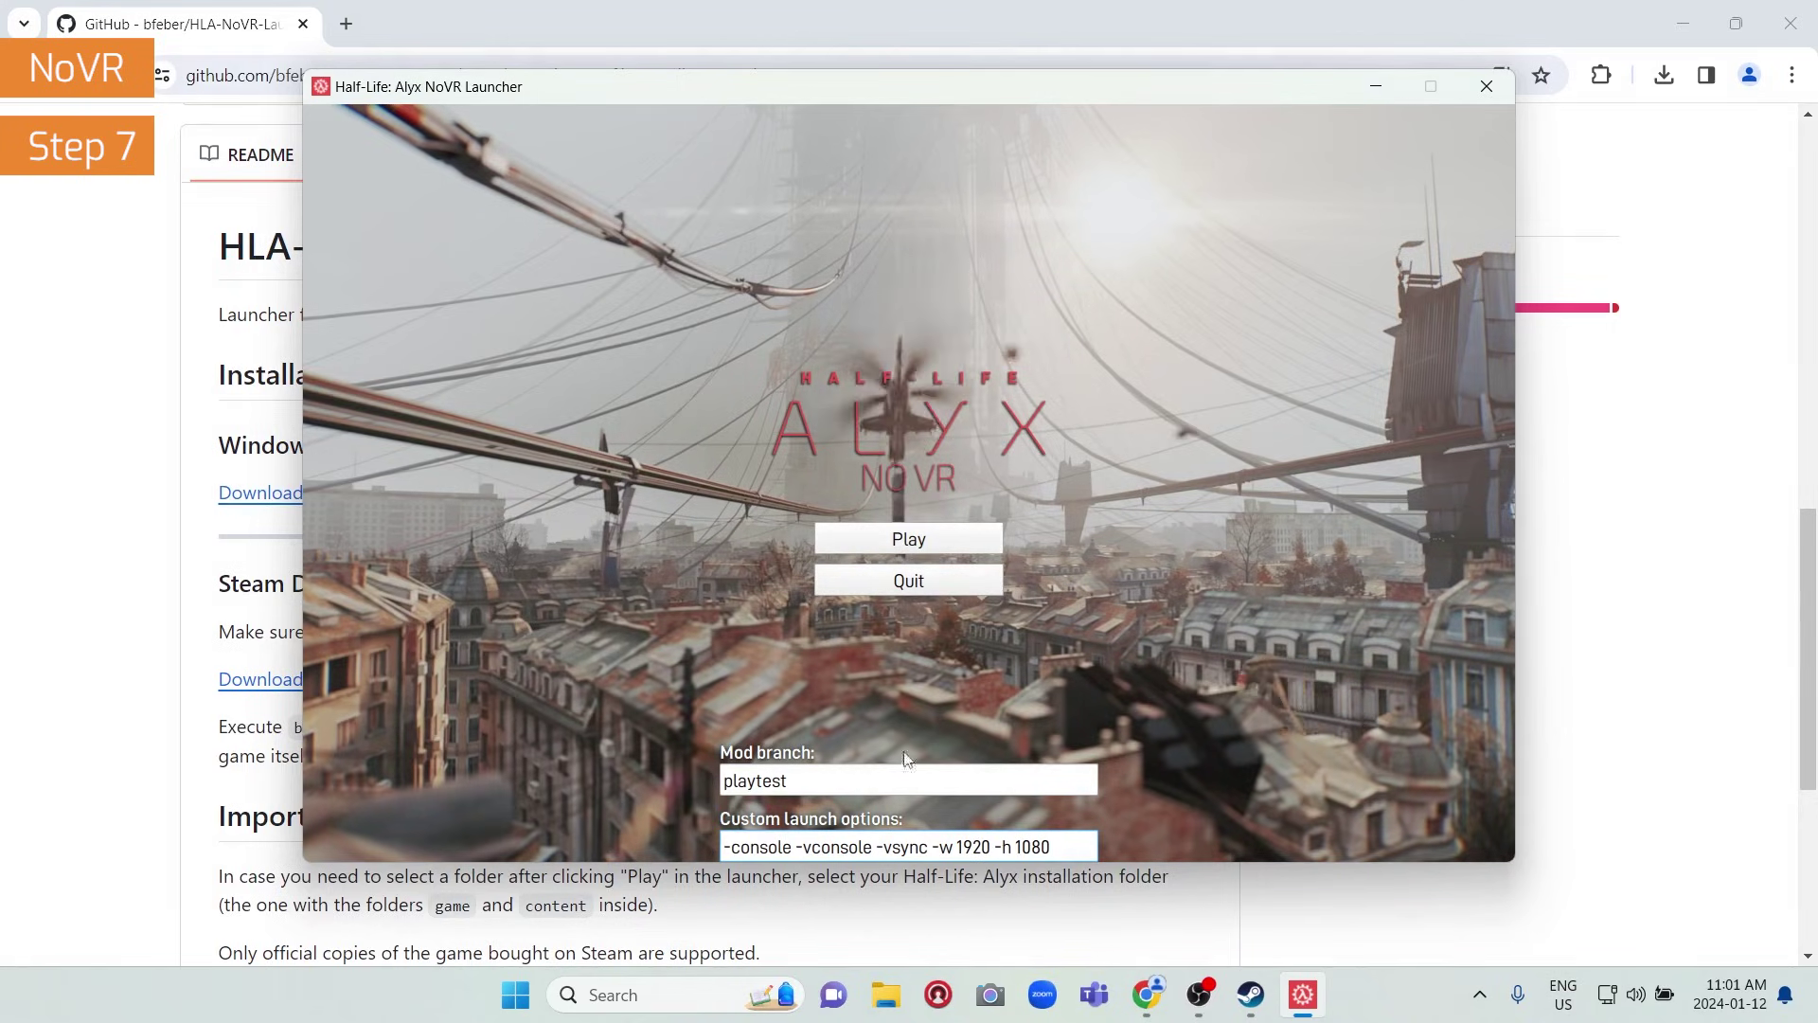
# - Replace the 'playtest' mod branch with 'main' and launch the game with Play
pyautogui.moveTo(801, 775); pyautogui.dragTo(727, 786)
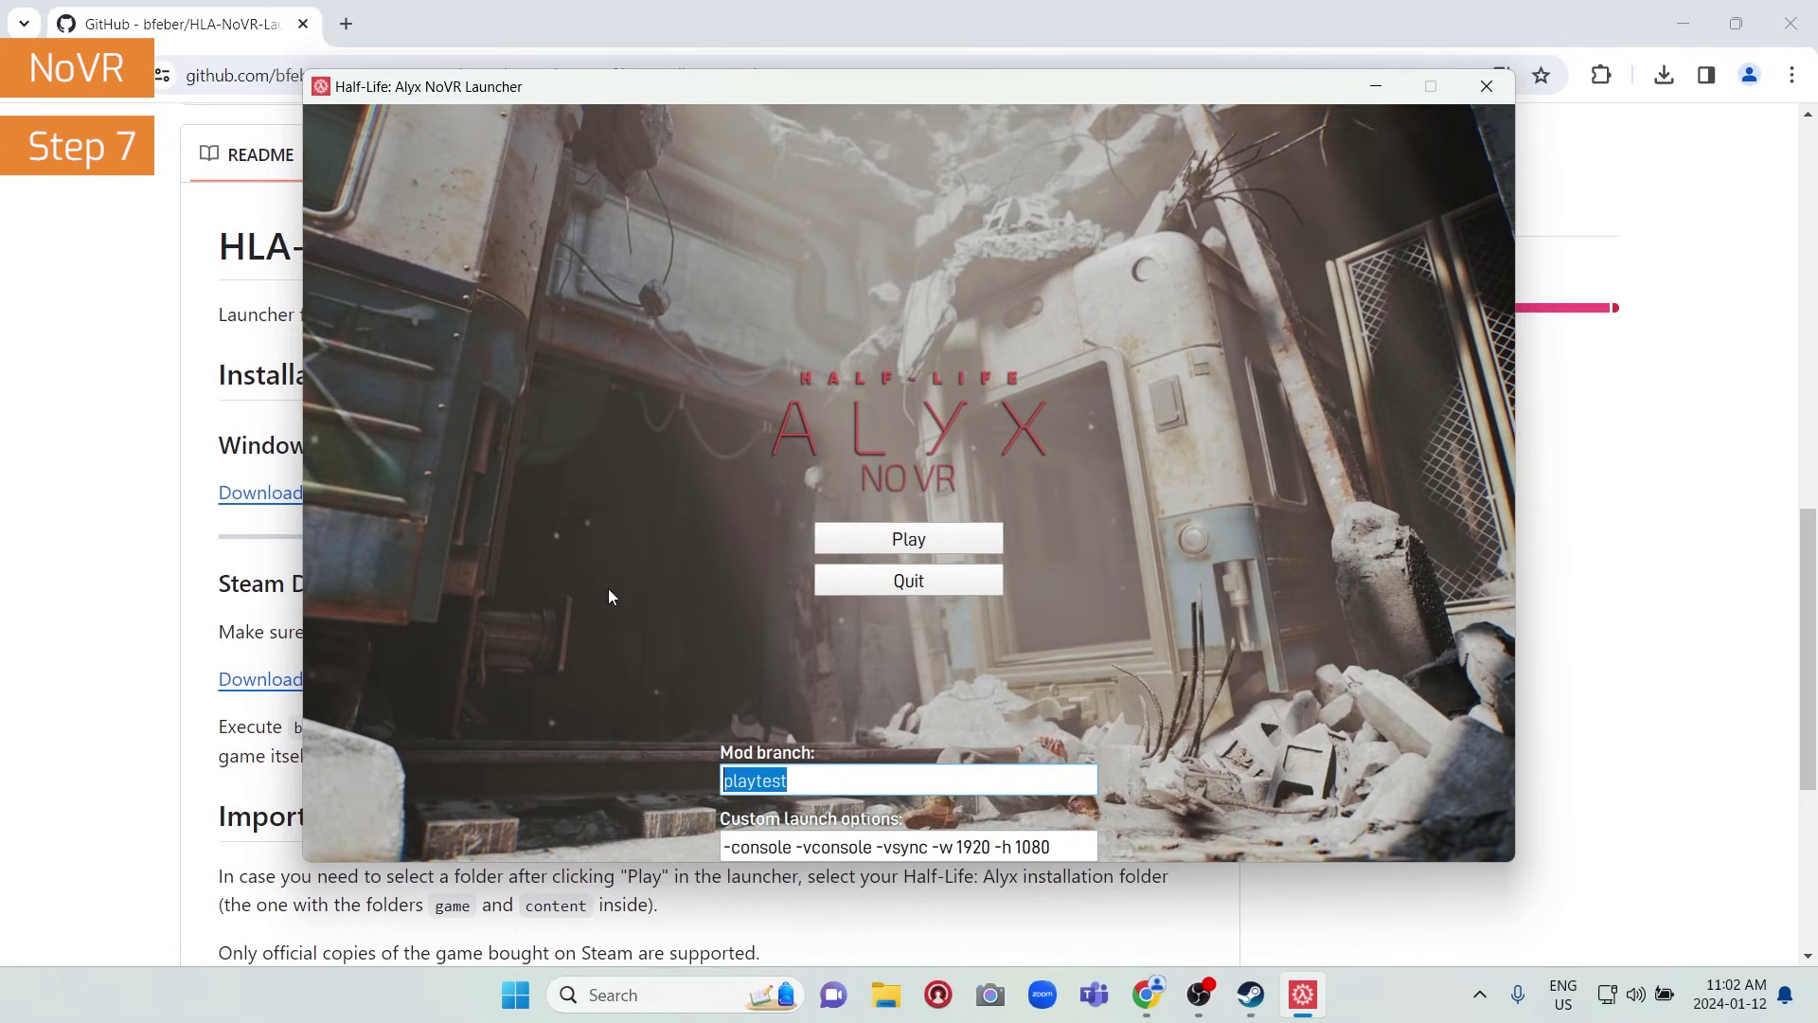
pyautogui.write('main')
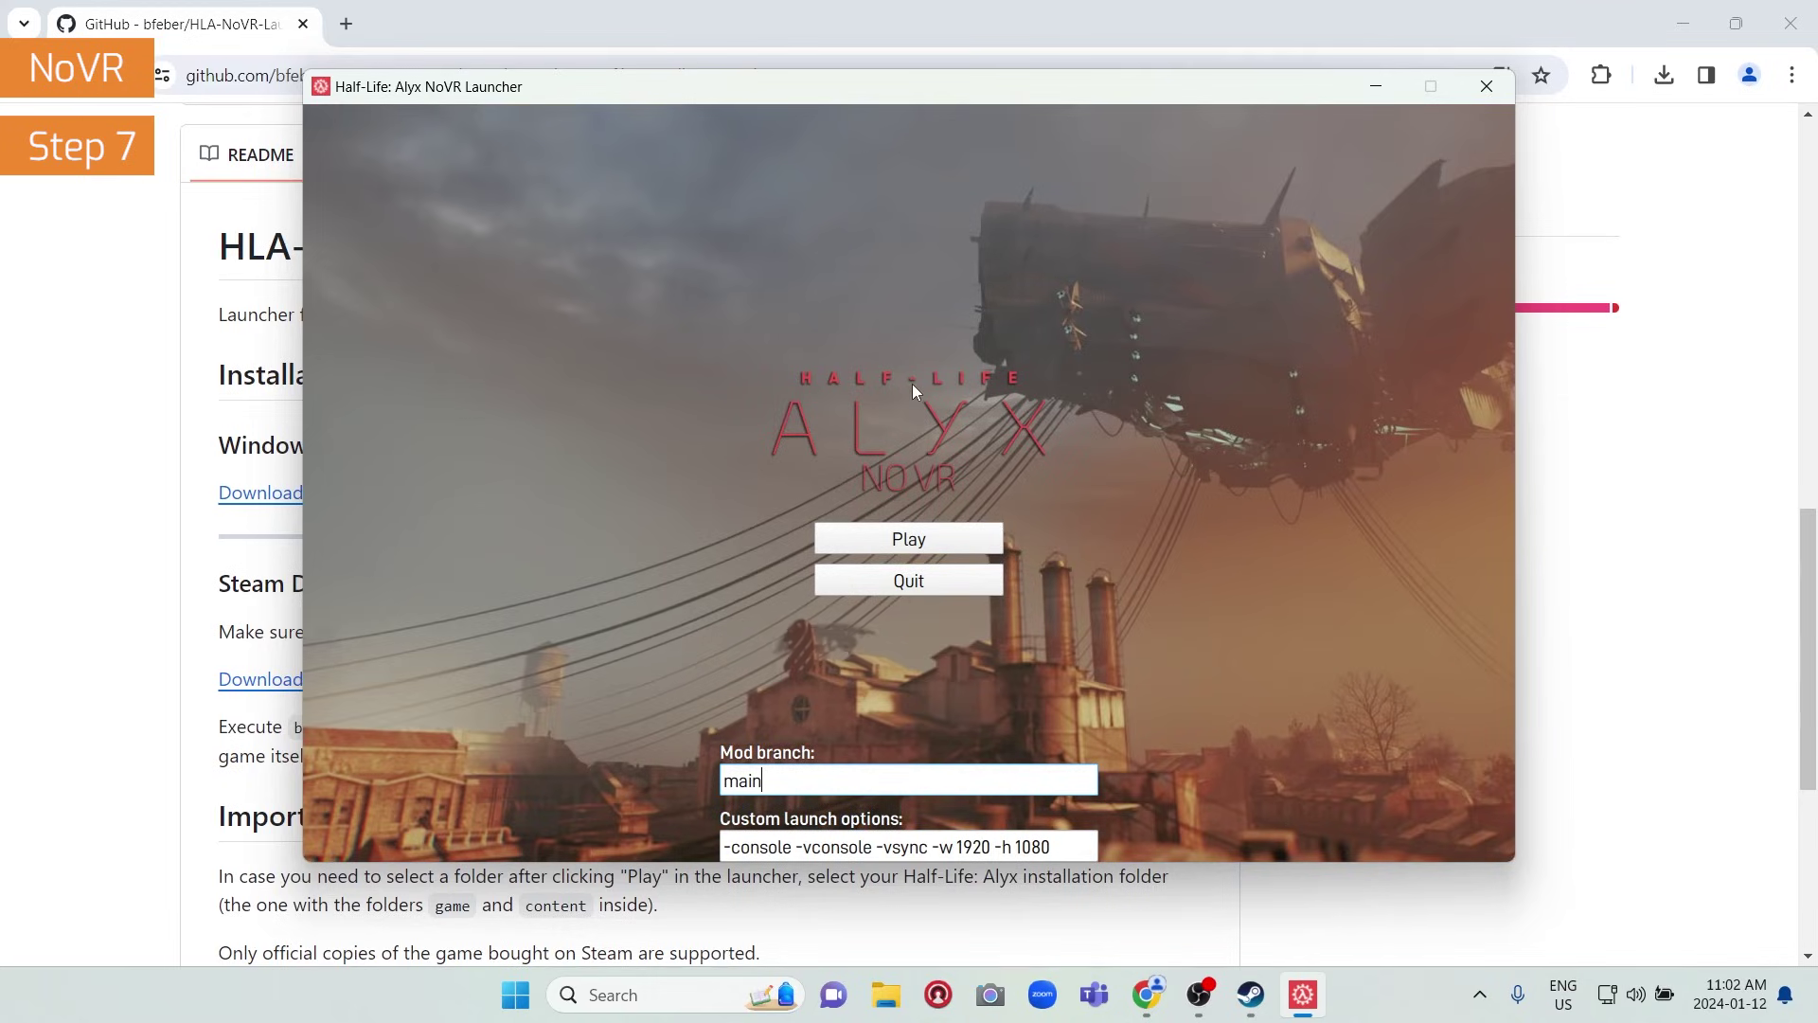
pyautogui.click(930, 541)
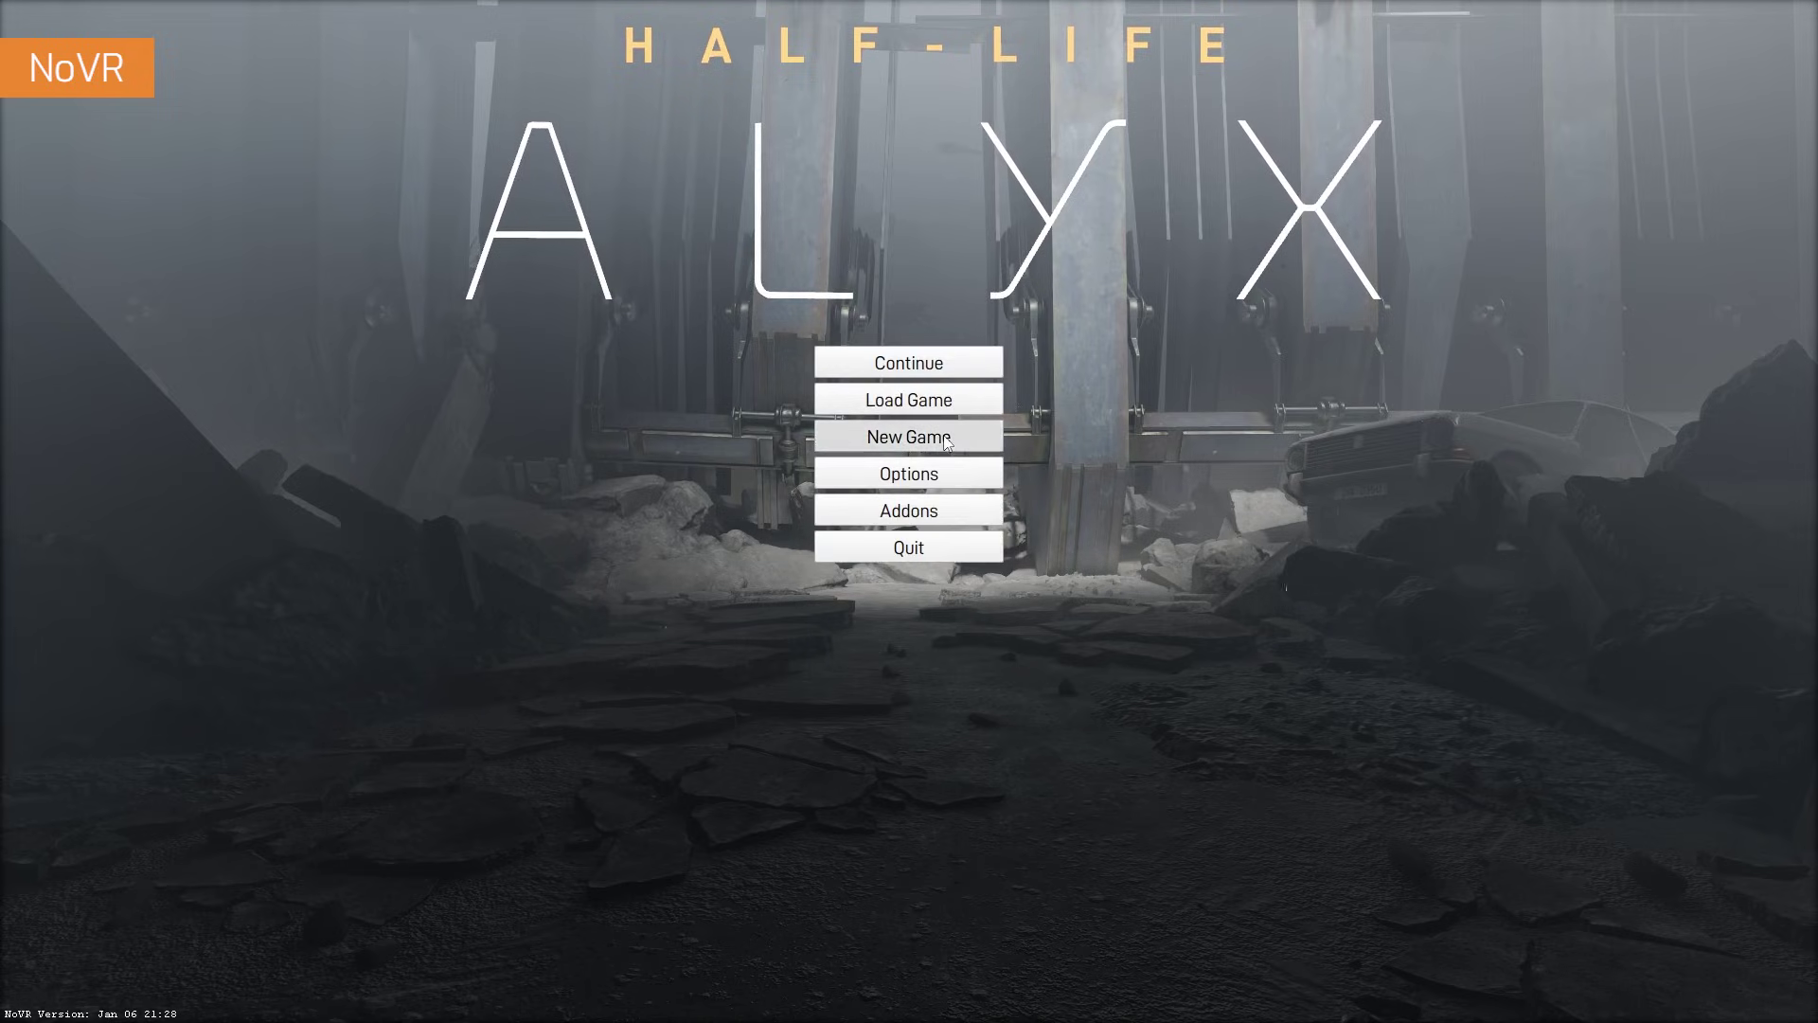
# - Start a New Game at Chapter 9, Revelations
pyautogui.click(935, 441)
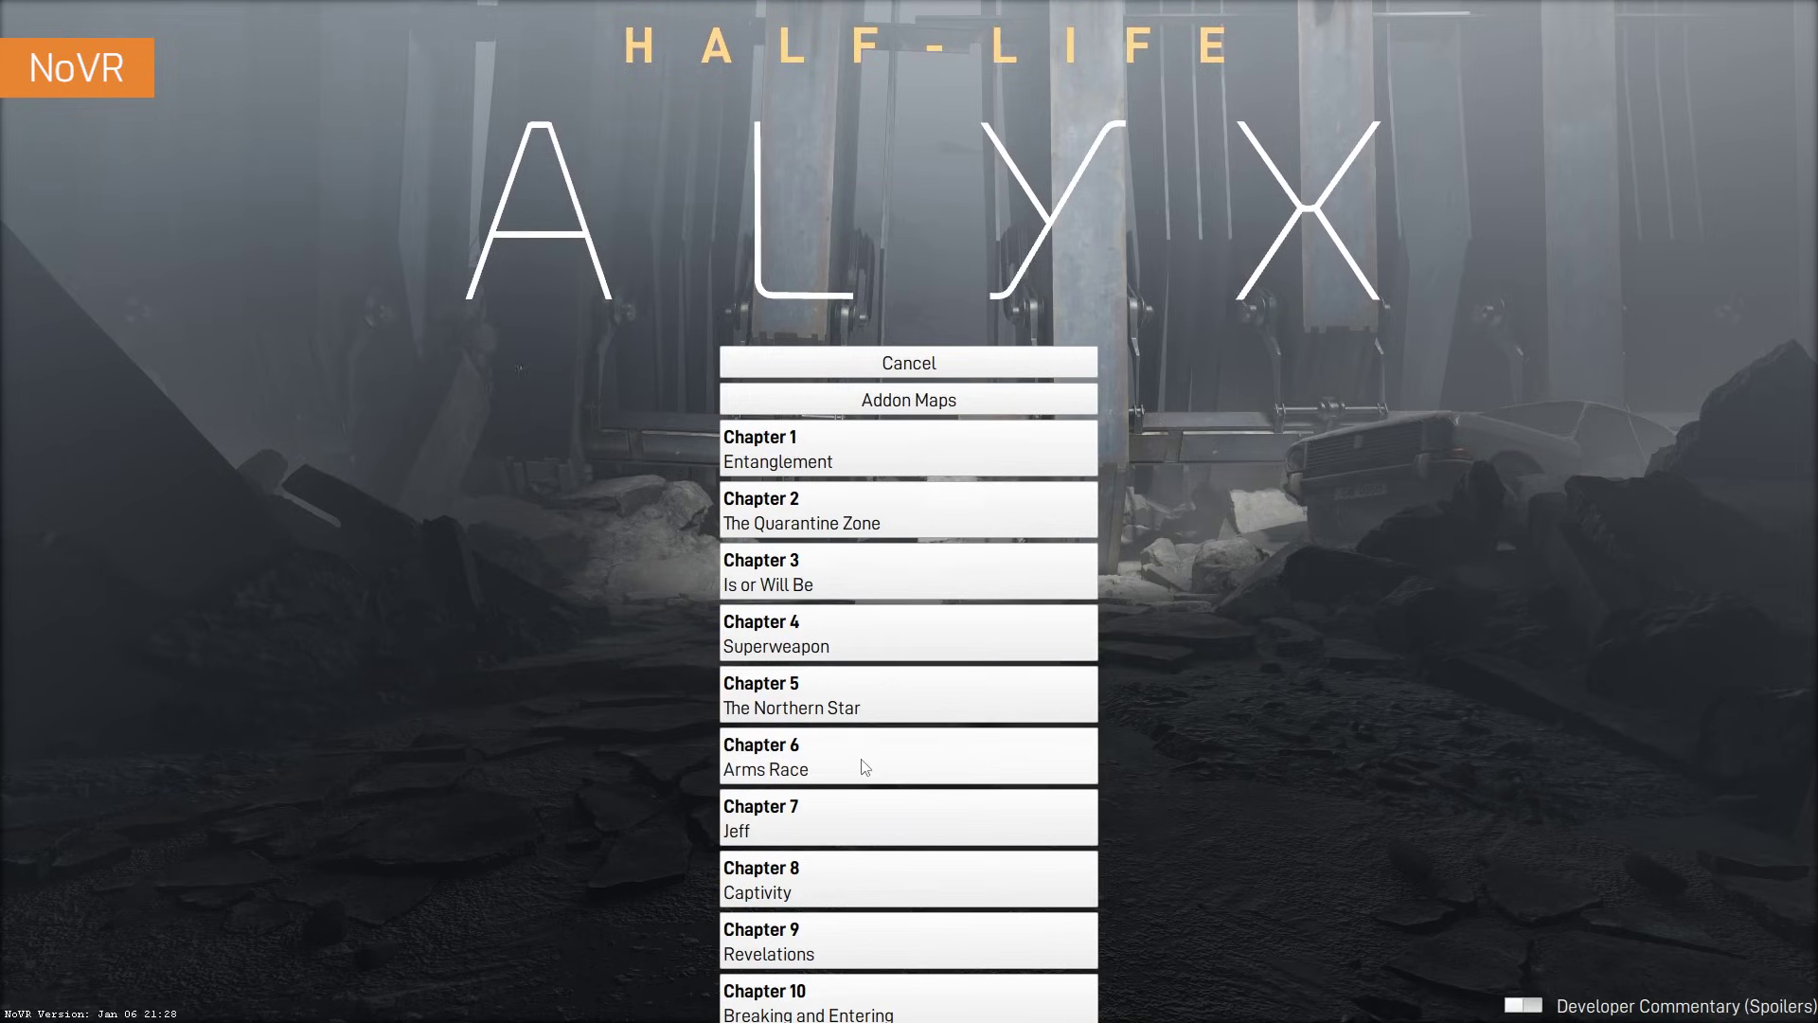
pyautogui.scroll(-1, 866, 763)
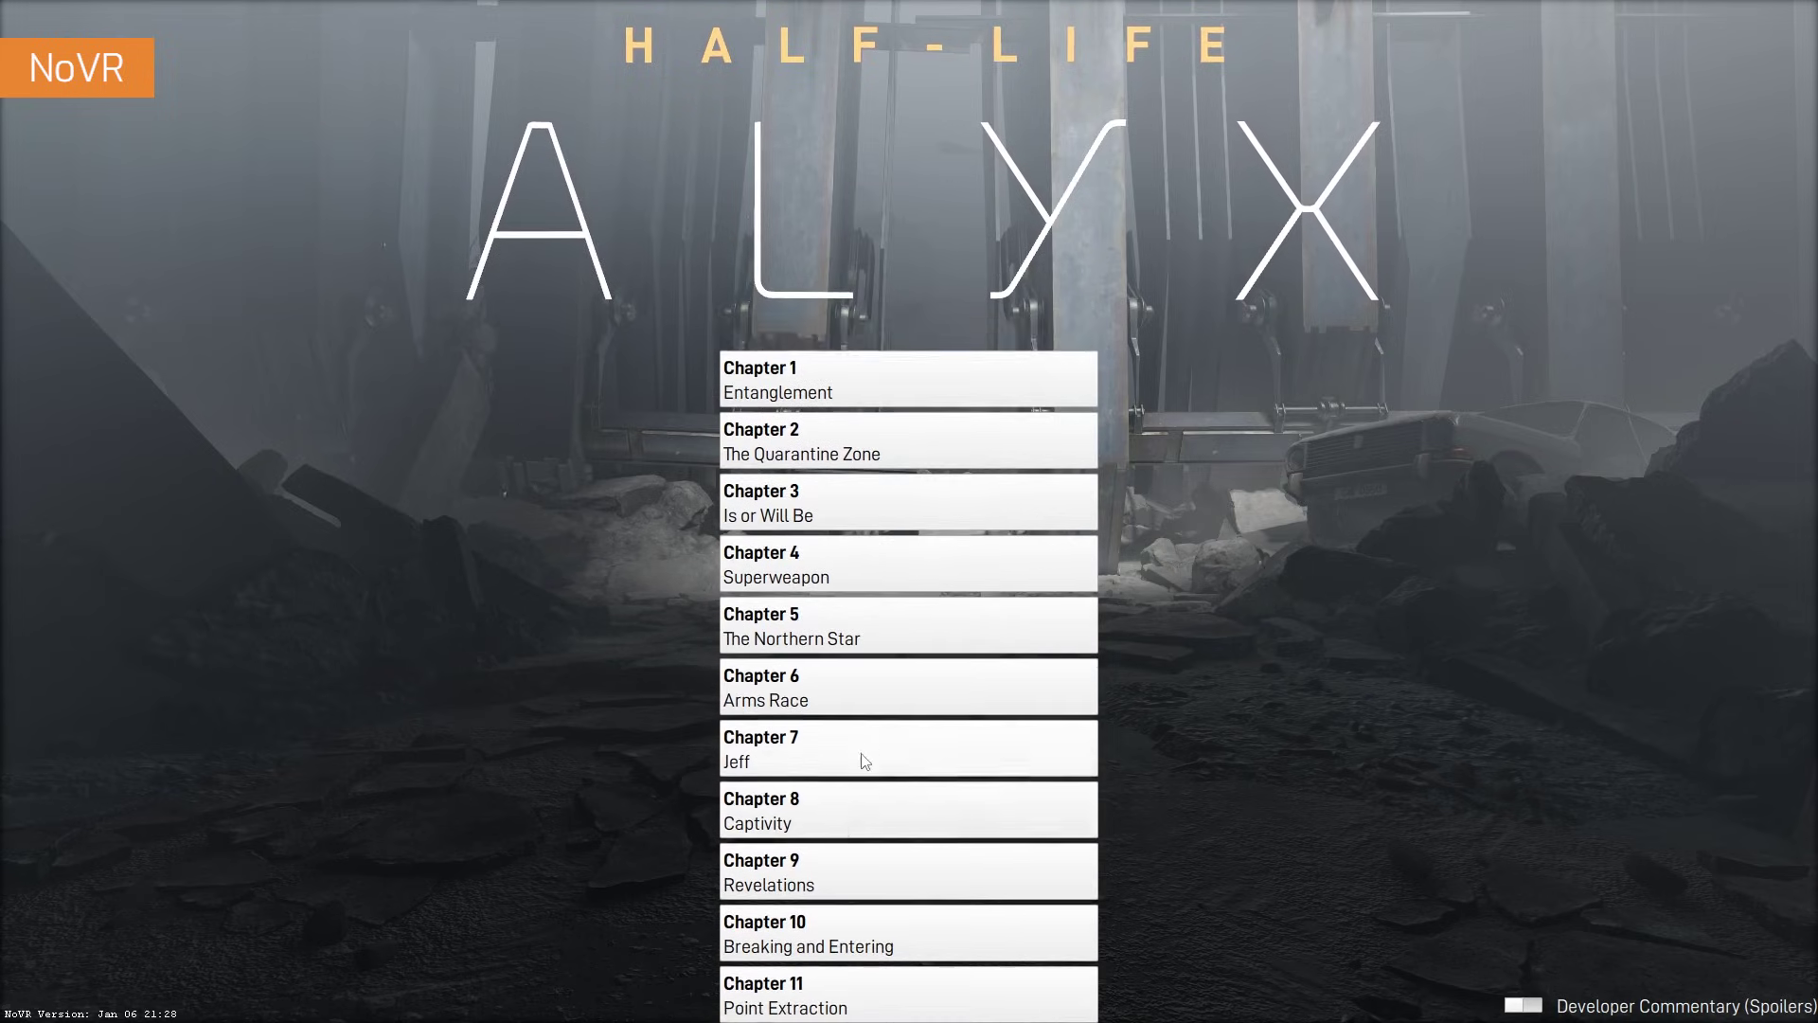
pyautogui.click(837, 861)
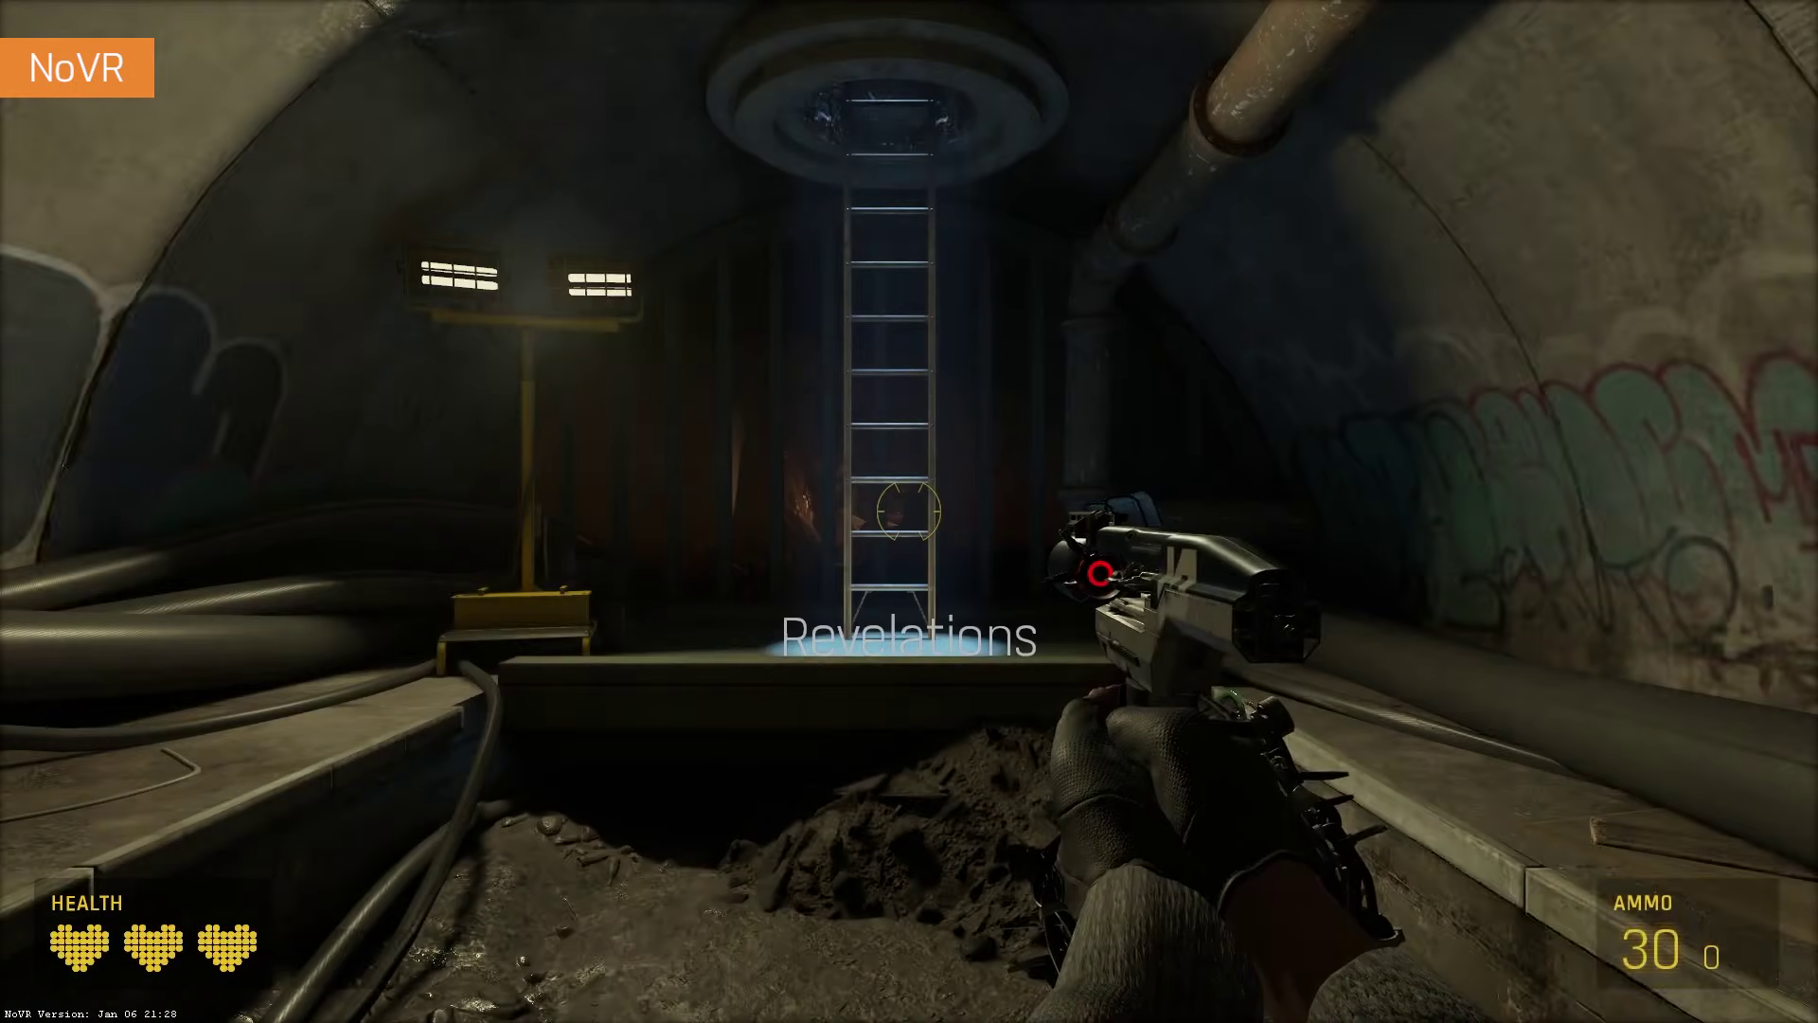
# - Climb the ladder out of the sewer shaft and advance toward the enemy's walkway
pyautogui.scroll(-1, 909, 511)
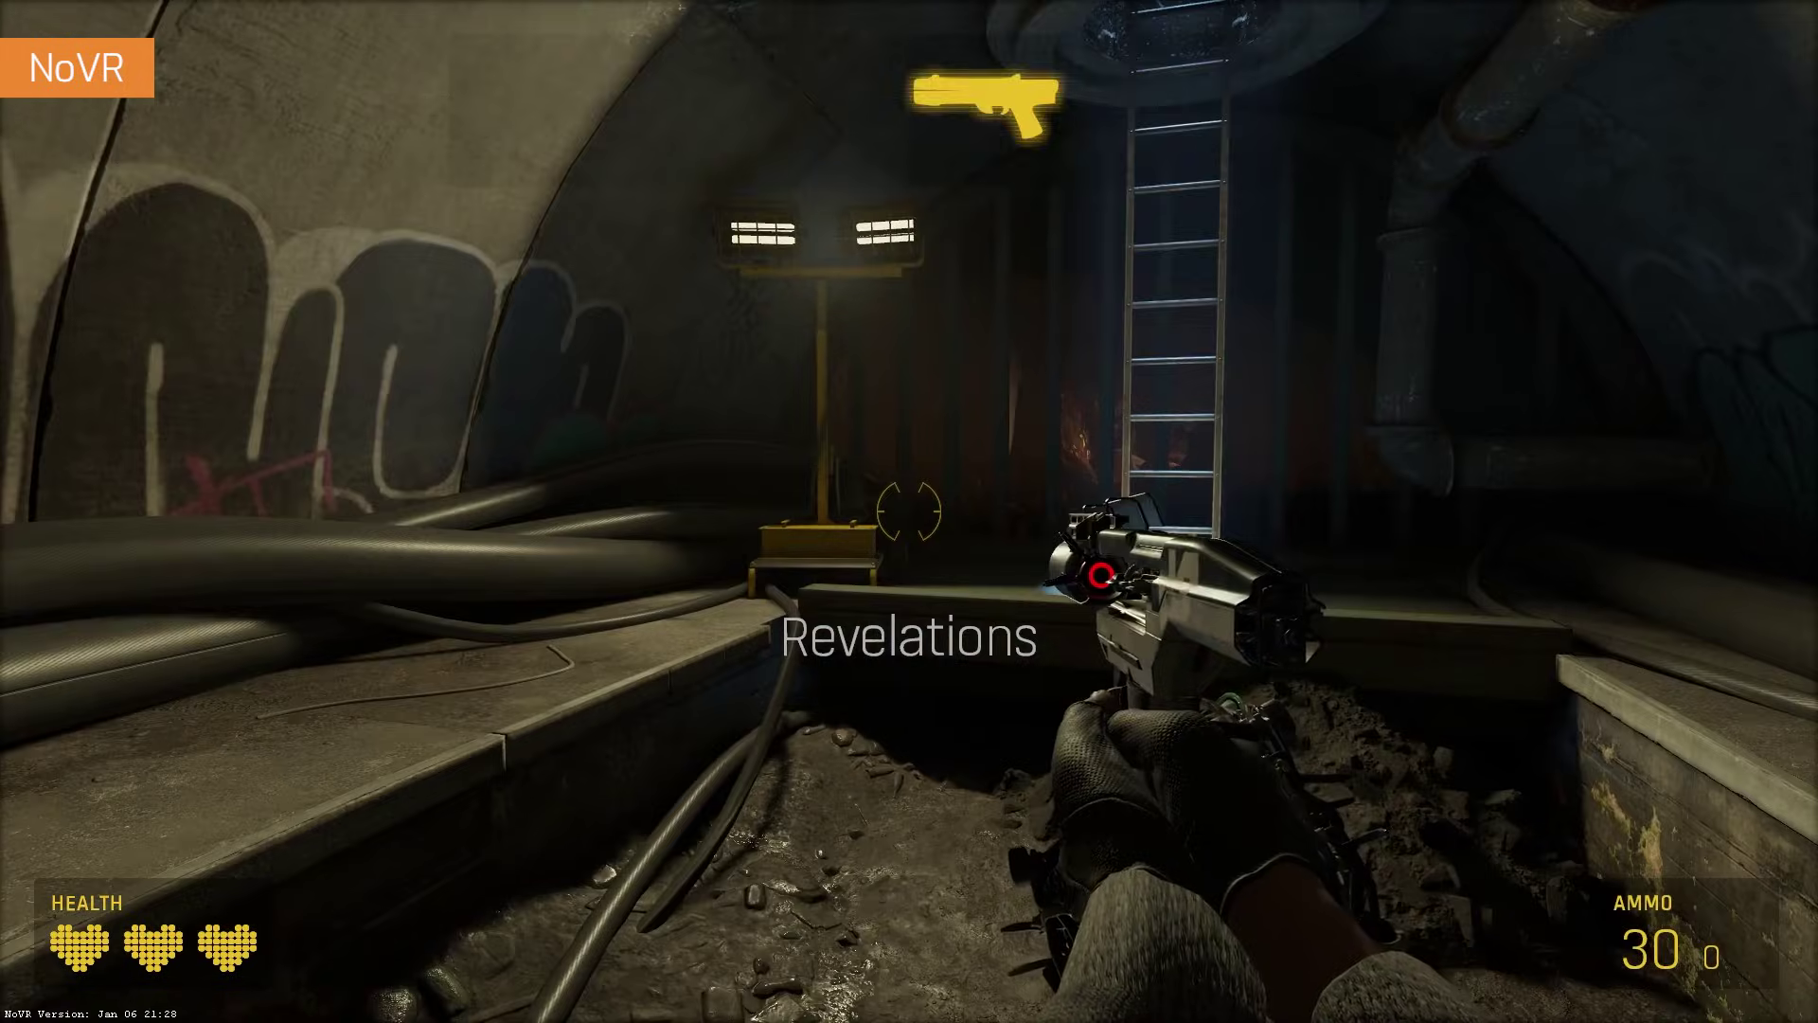
pyautogui.press('w')
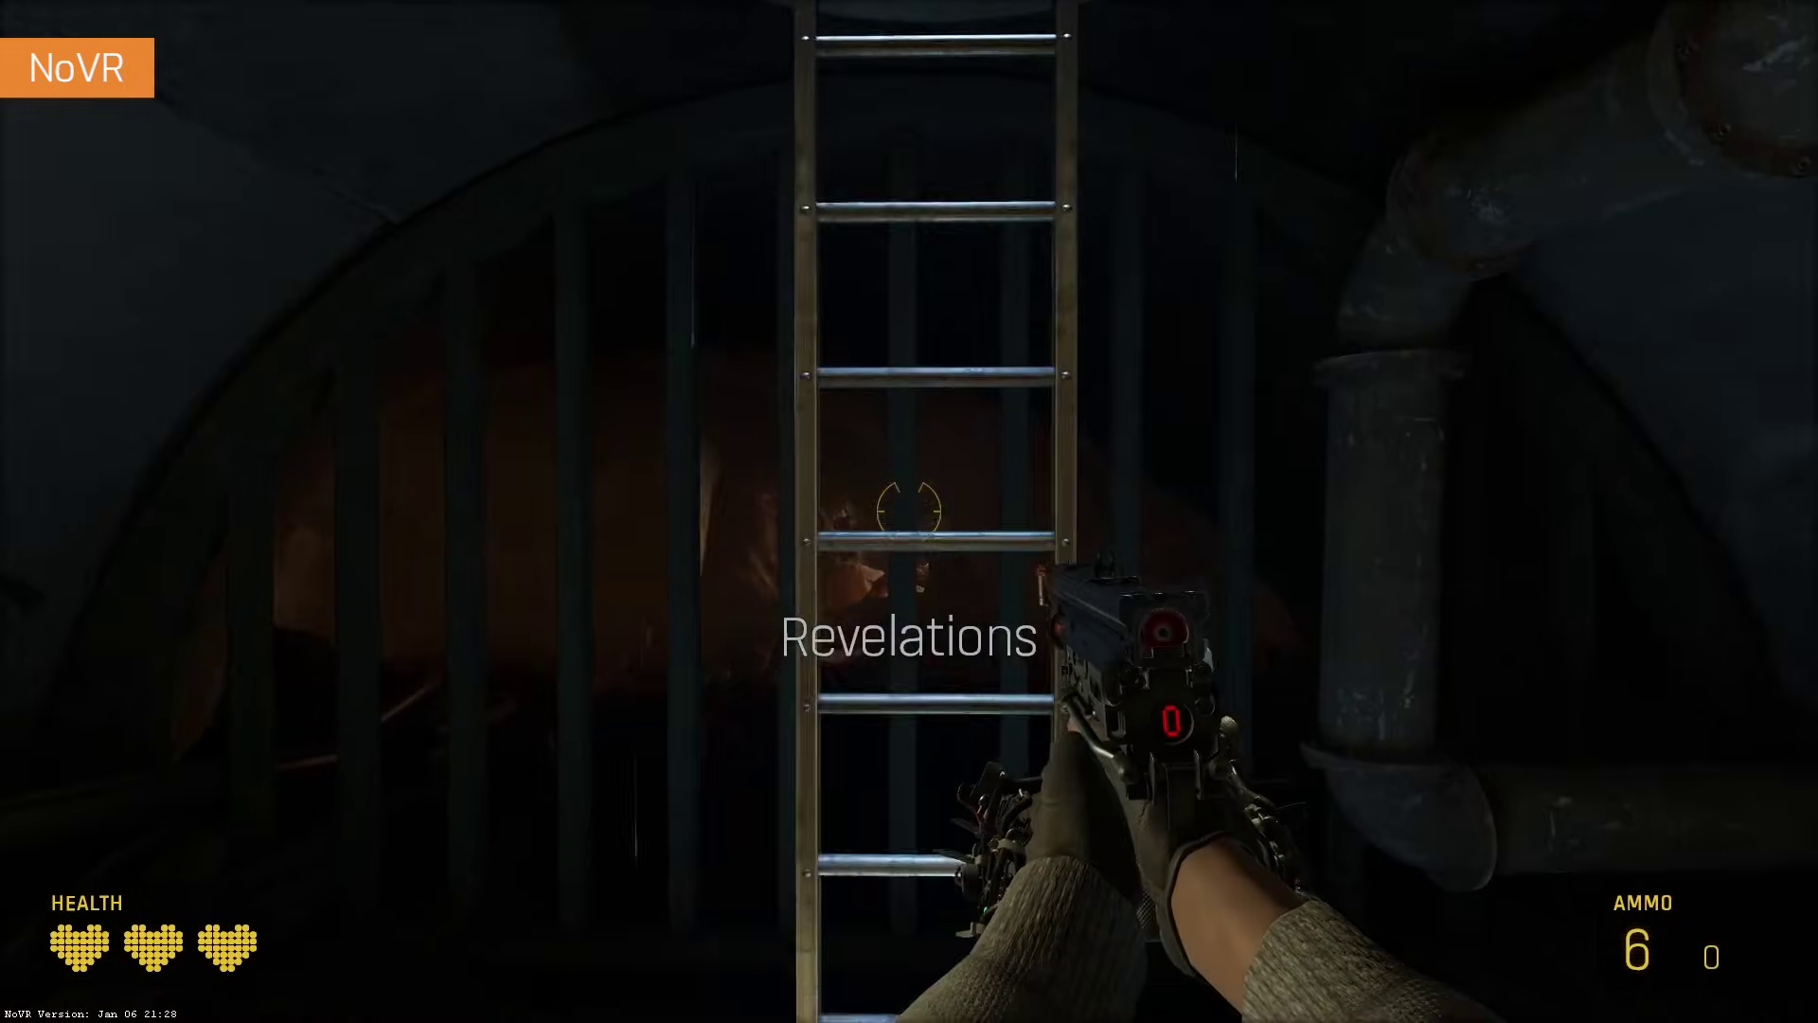
pyautogui.press('w')
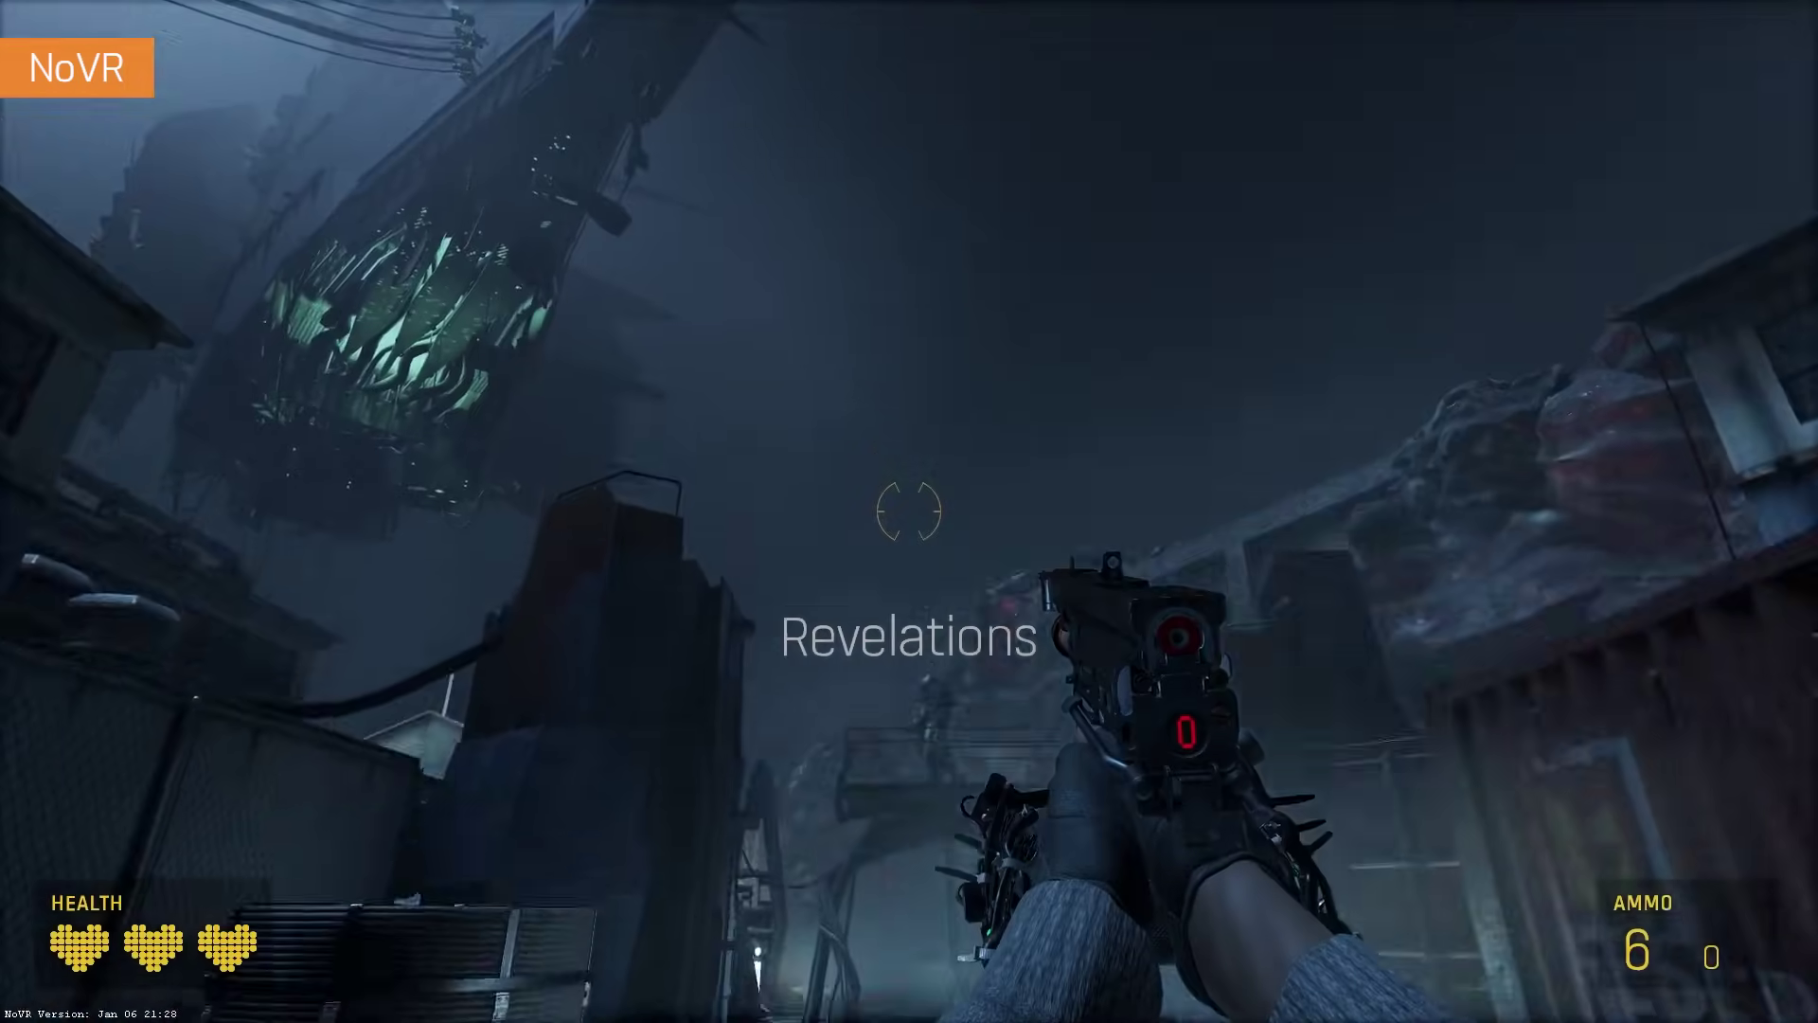
pyautogui.press('w')
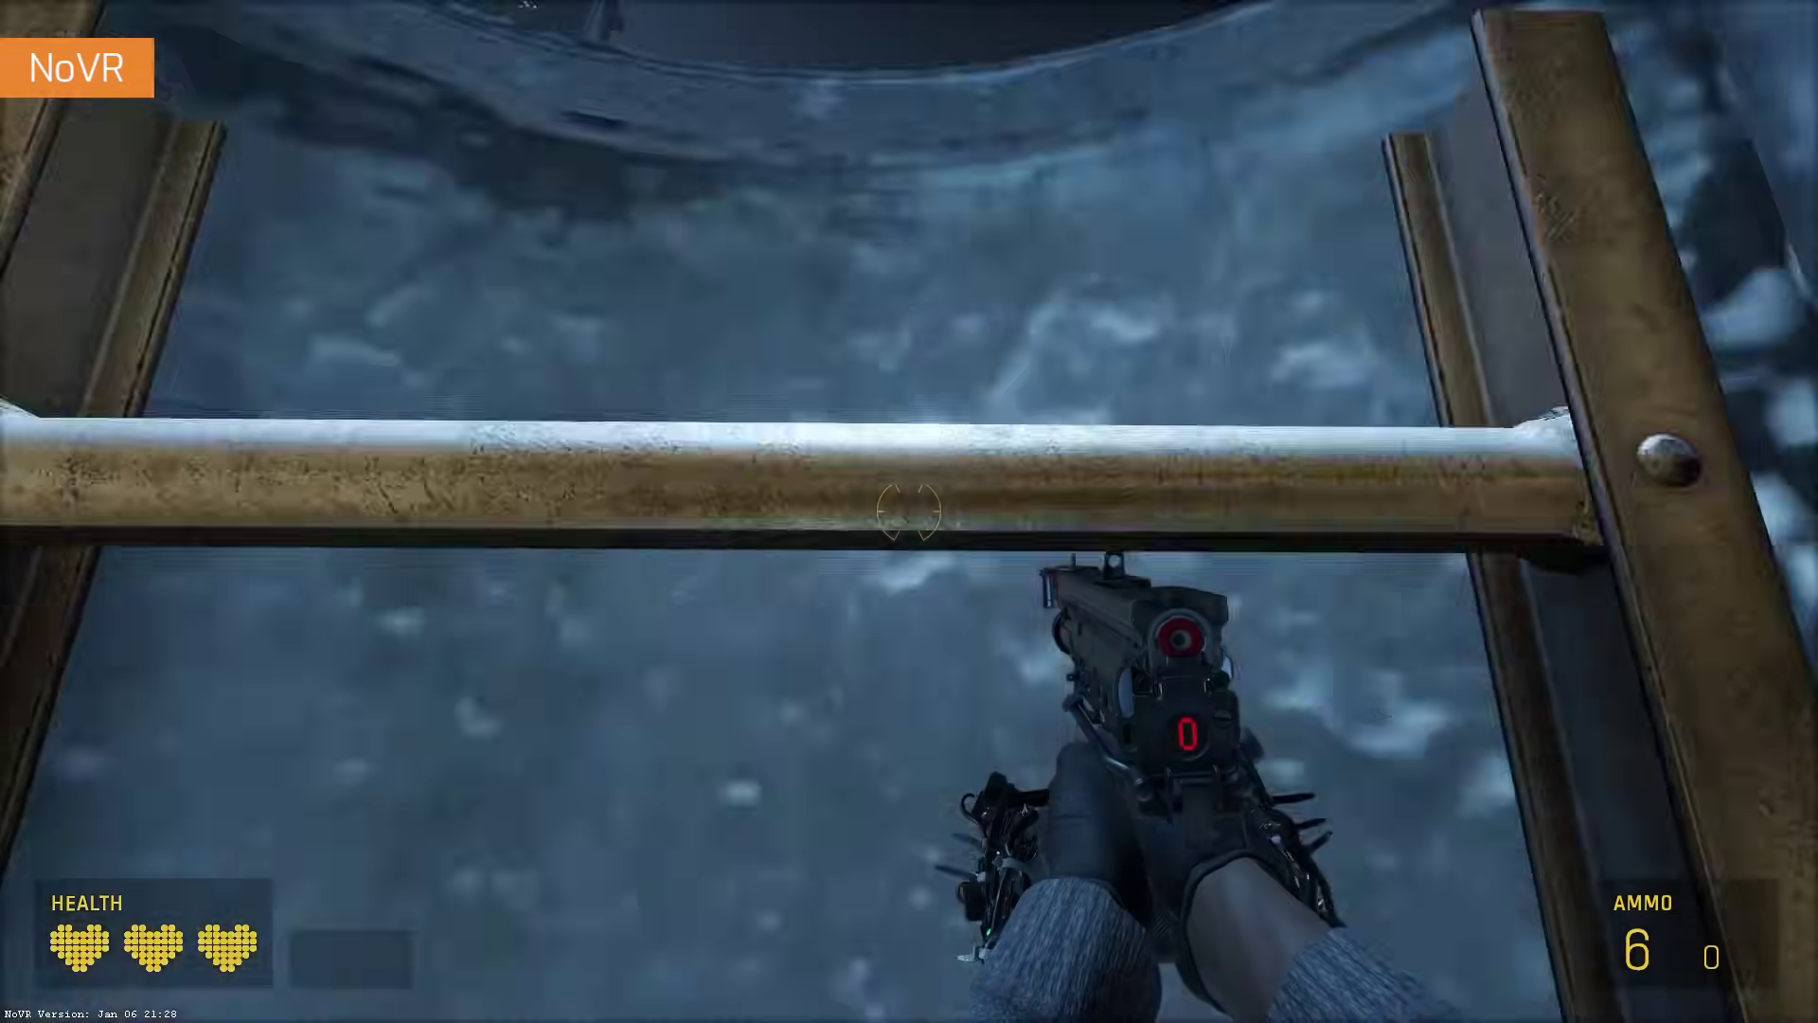
pyautogui.press('w')
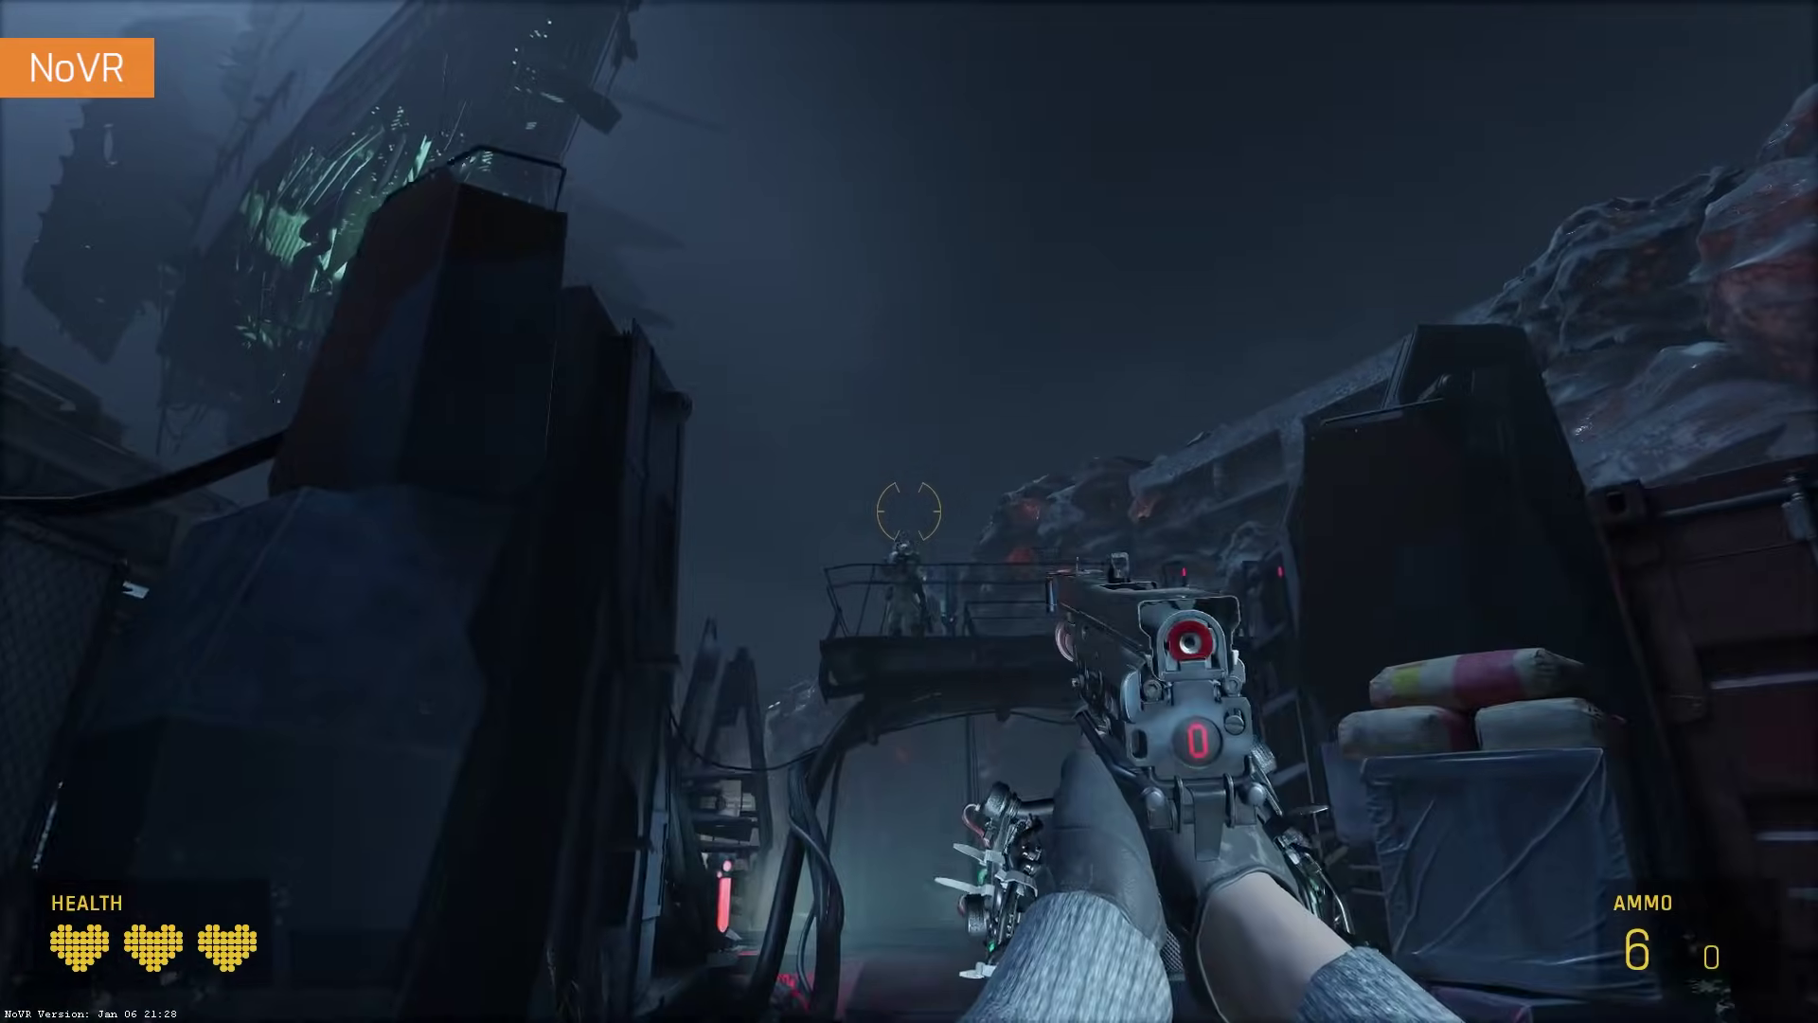
pyautogui.press('w')
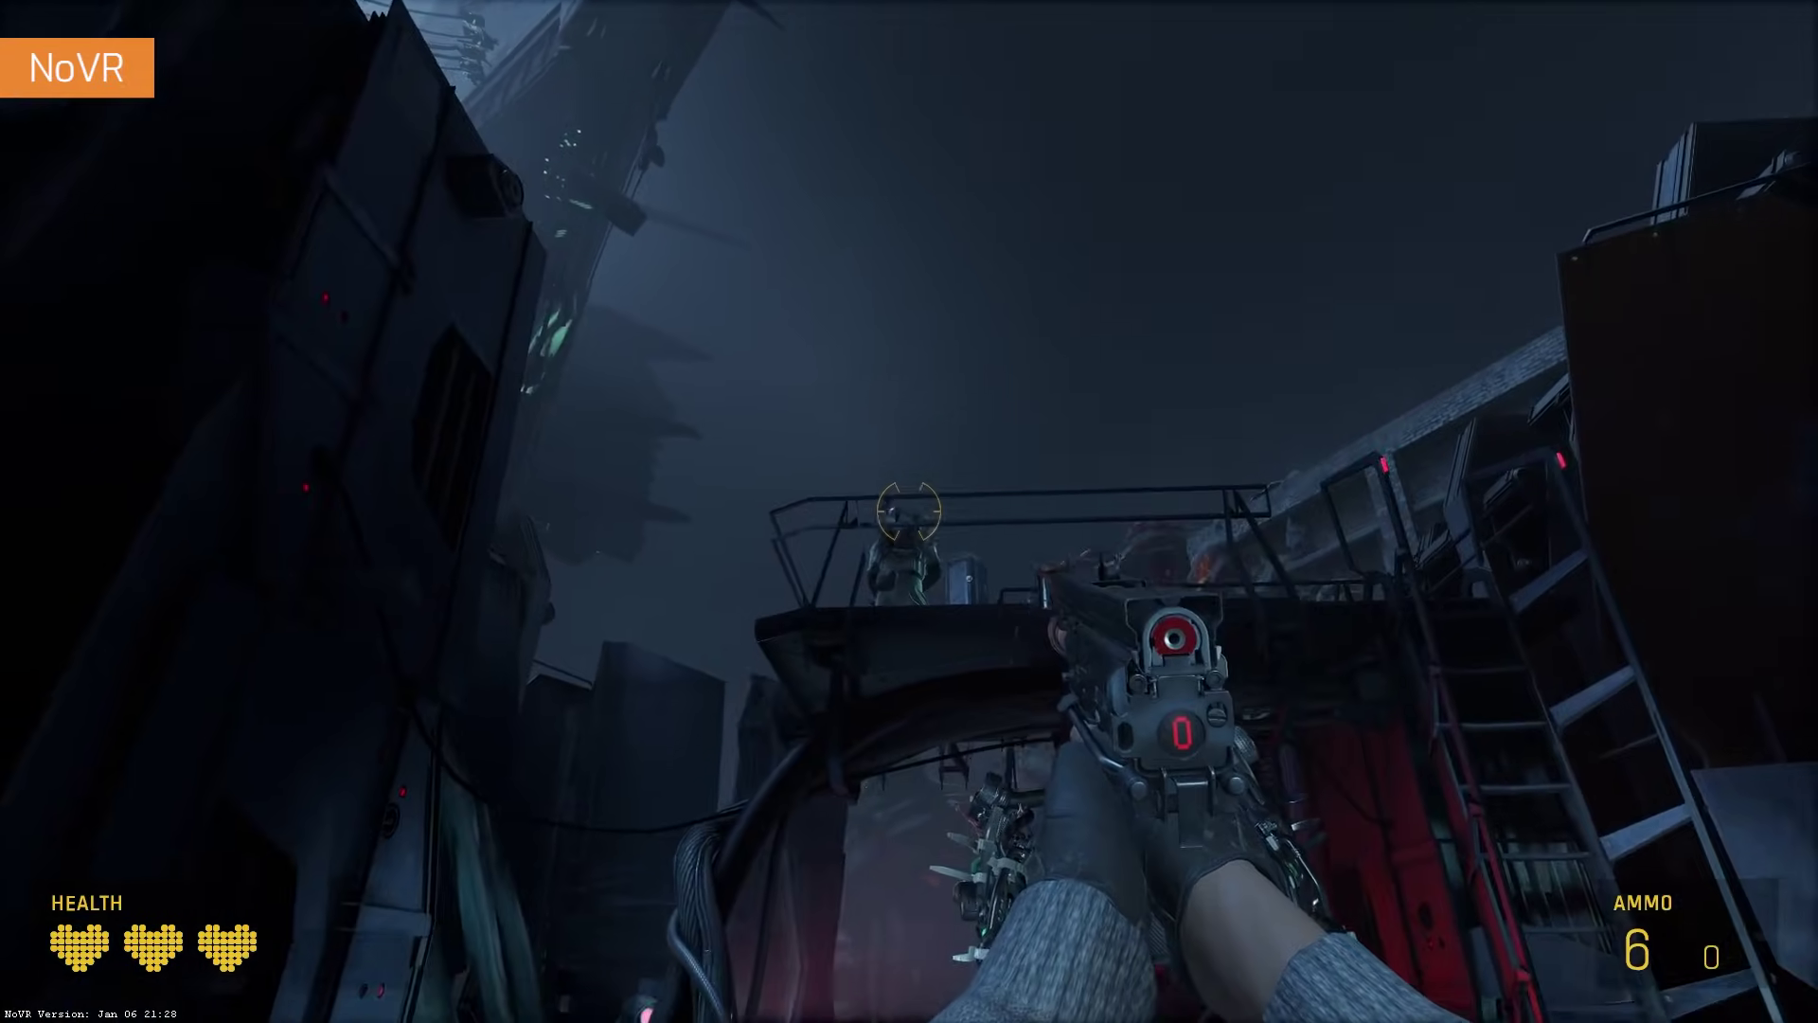
pyautogui.press('w')
# - Shoot the enemy on the walkway, reload, and fire at the next enemy
pyautogui.click(907, 509)
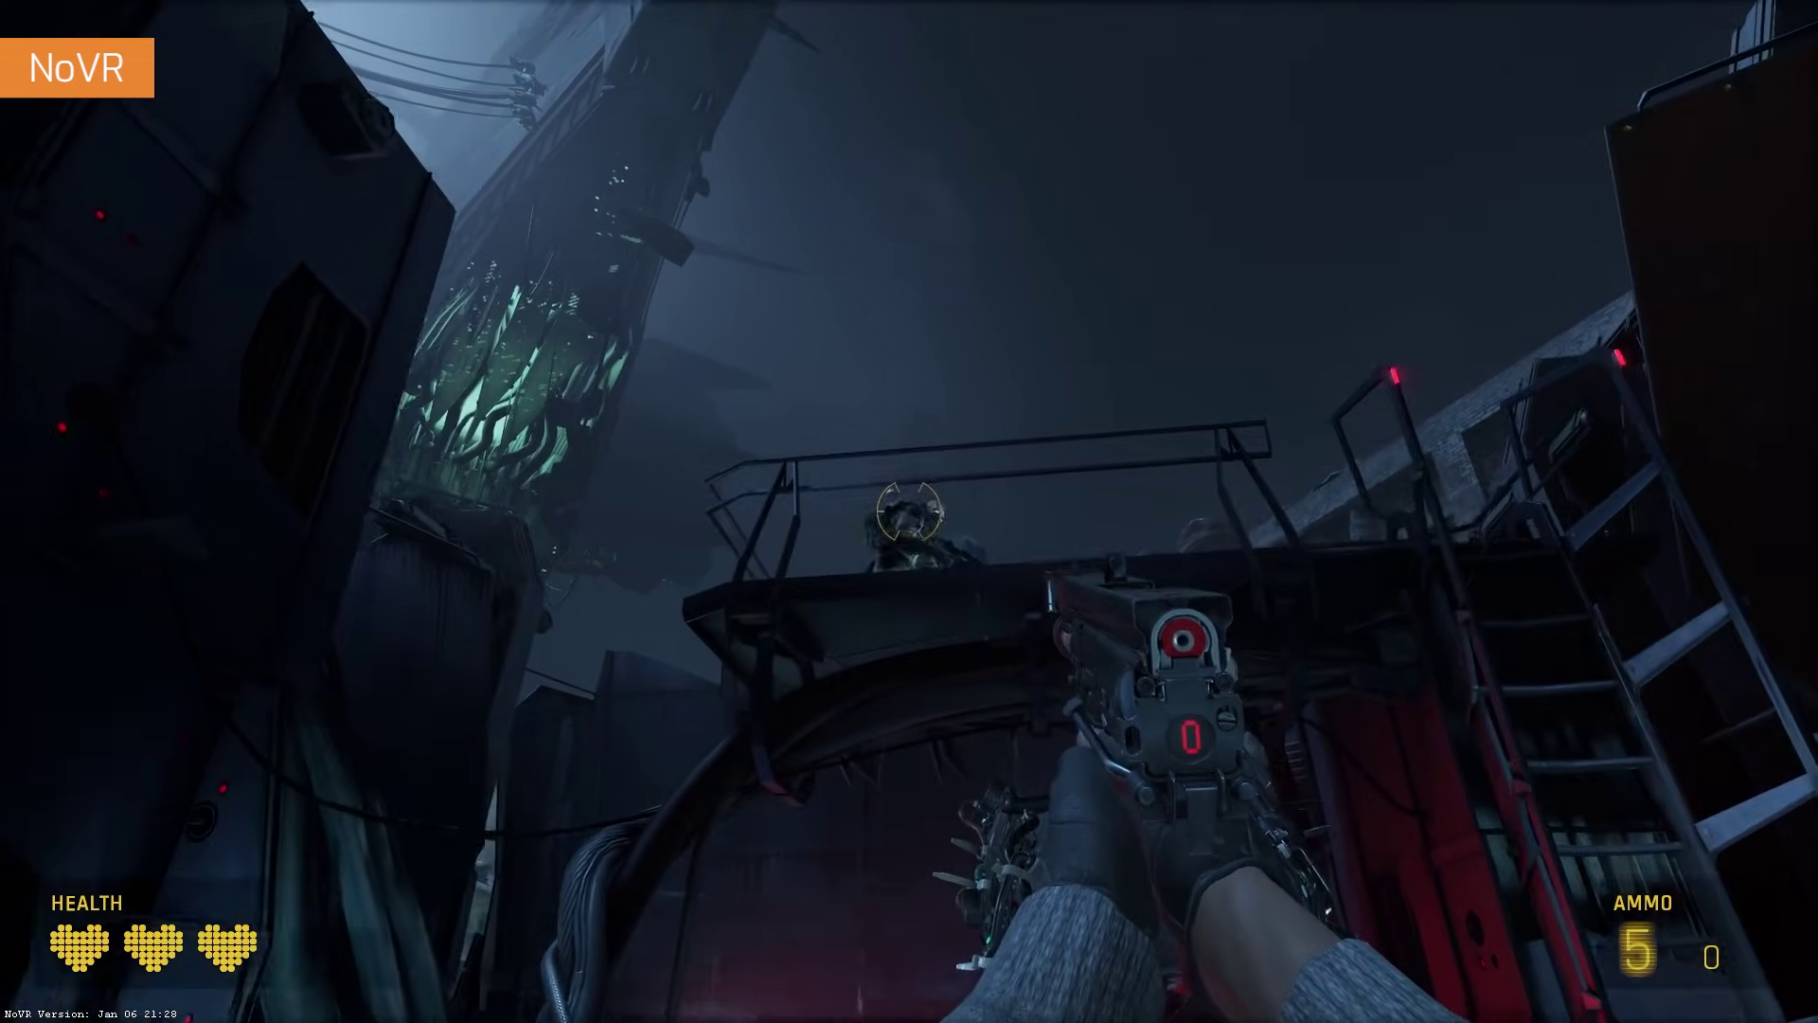
pyautogui.click(907, 508)
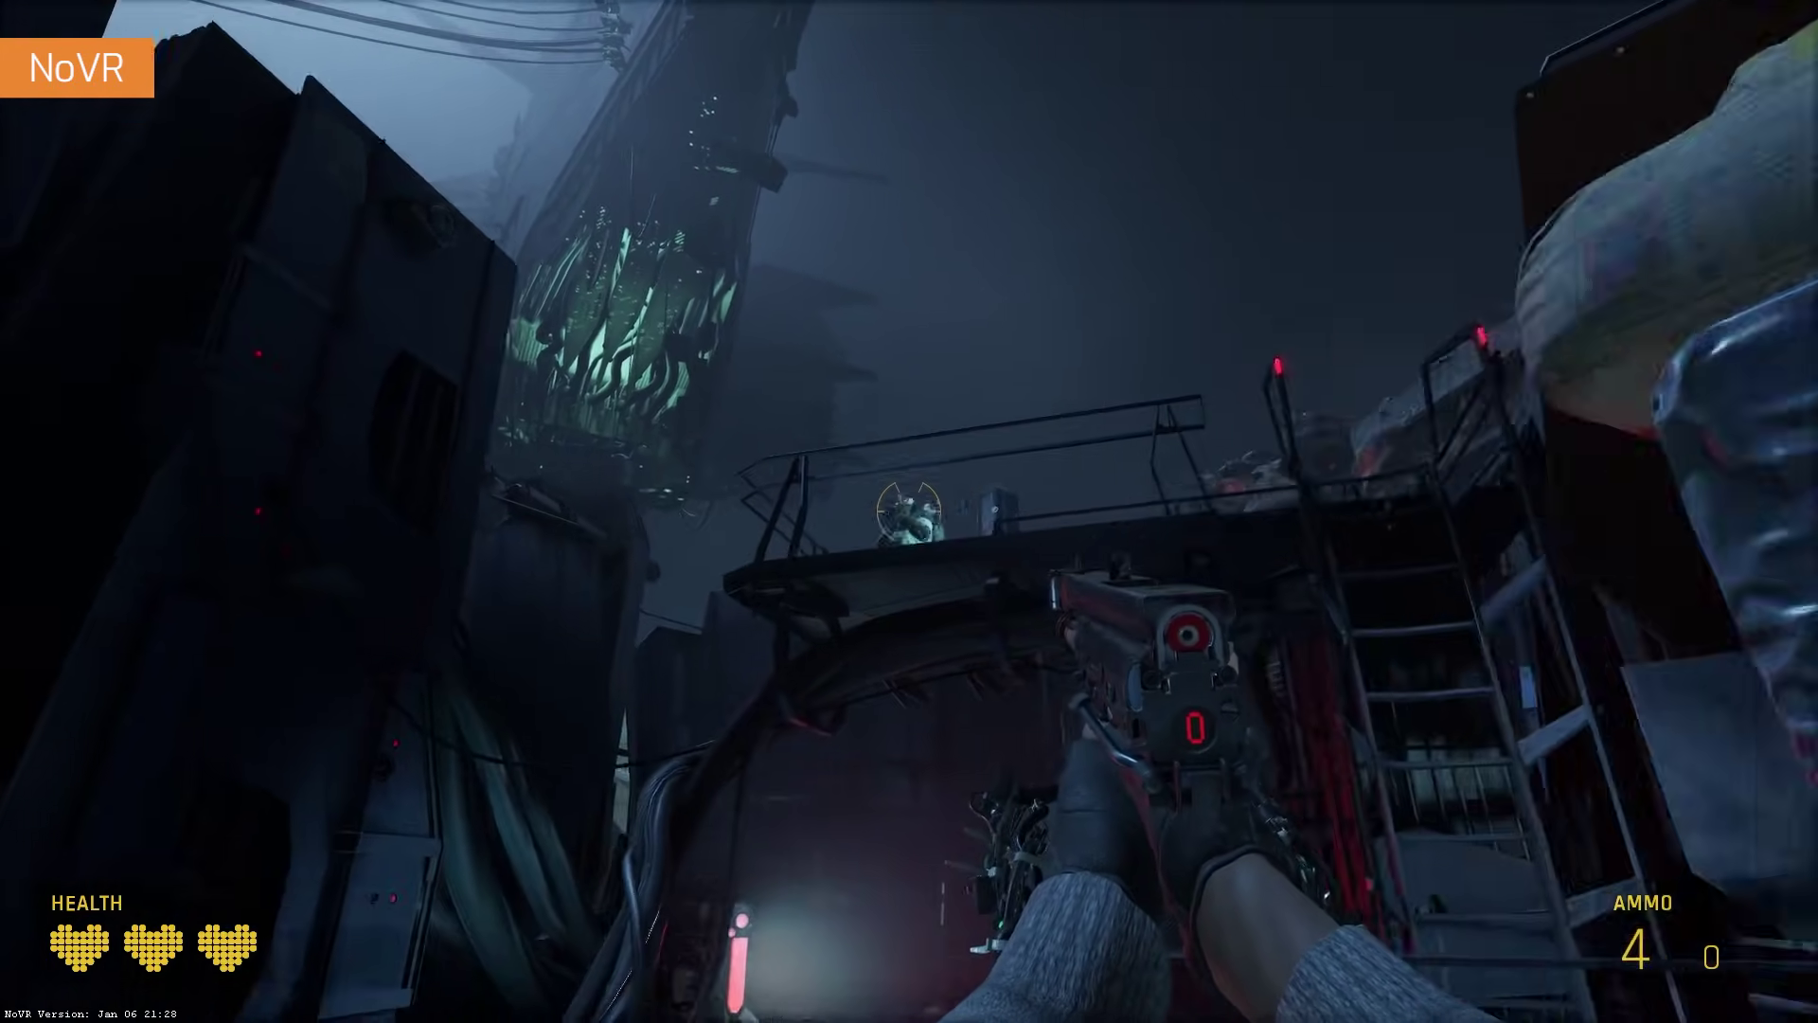
pyautogui.click(907, 508)
pyautogui.press('r')
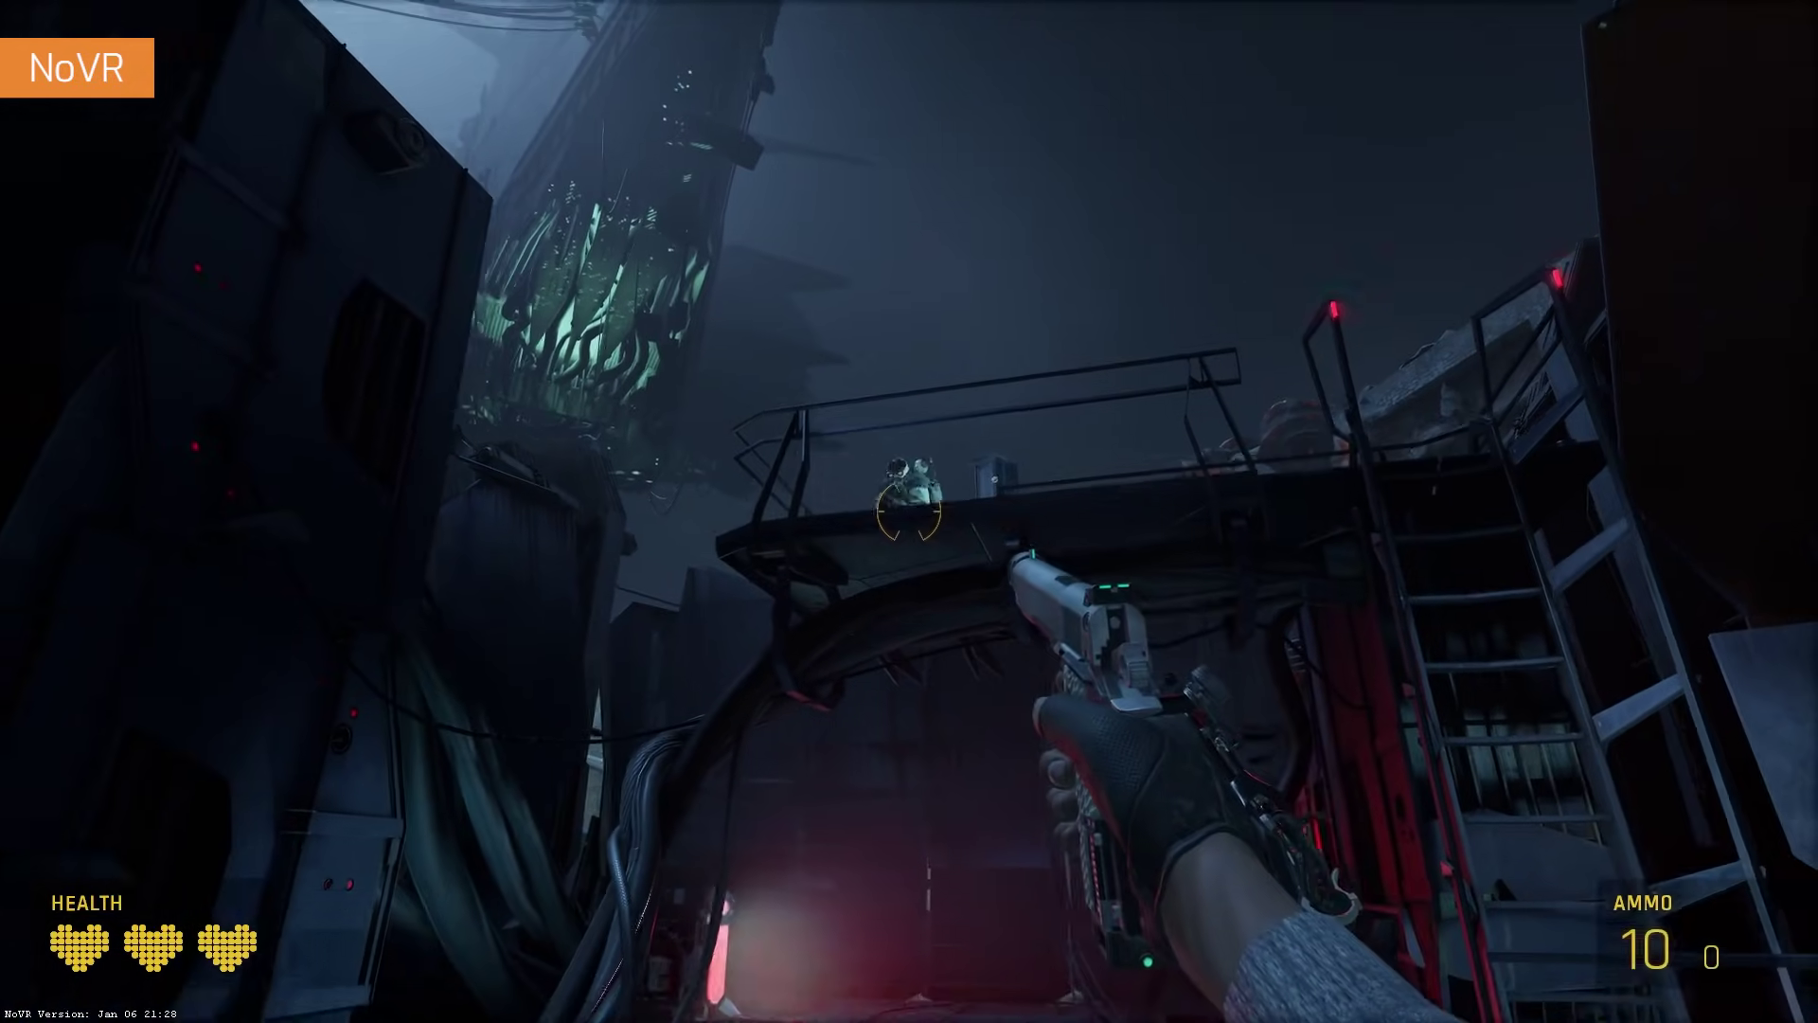
pyautogui.click(907, 508)
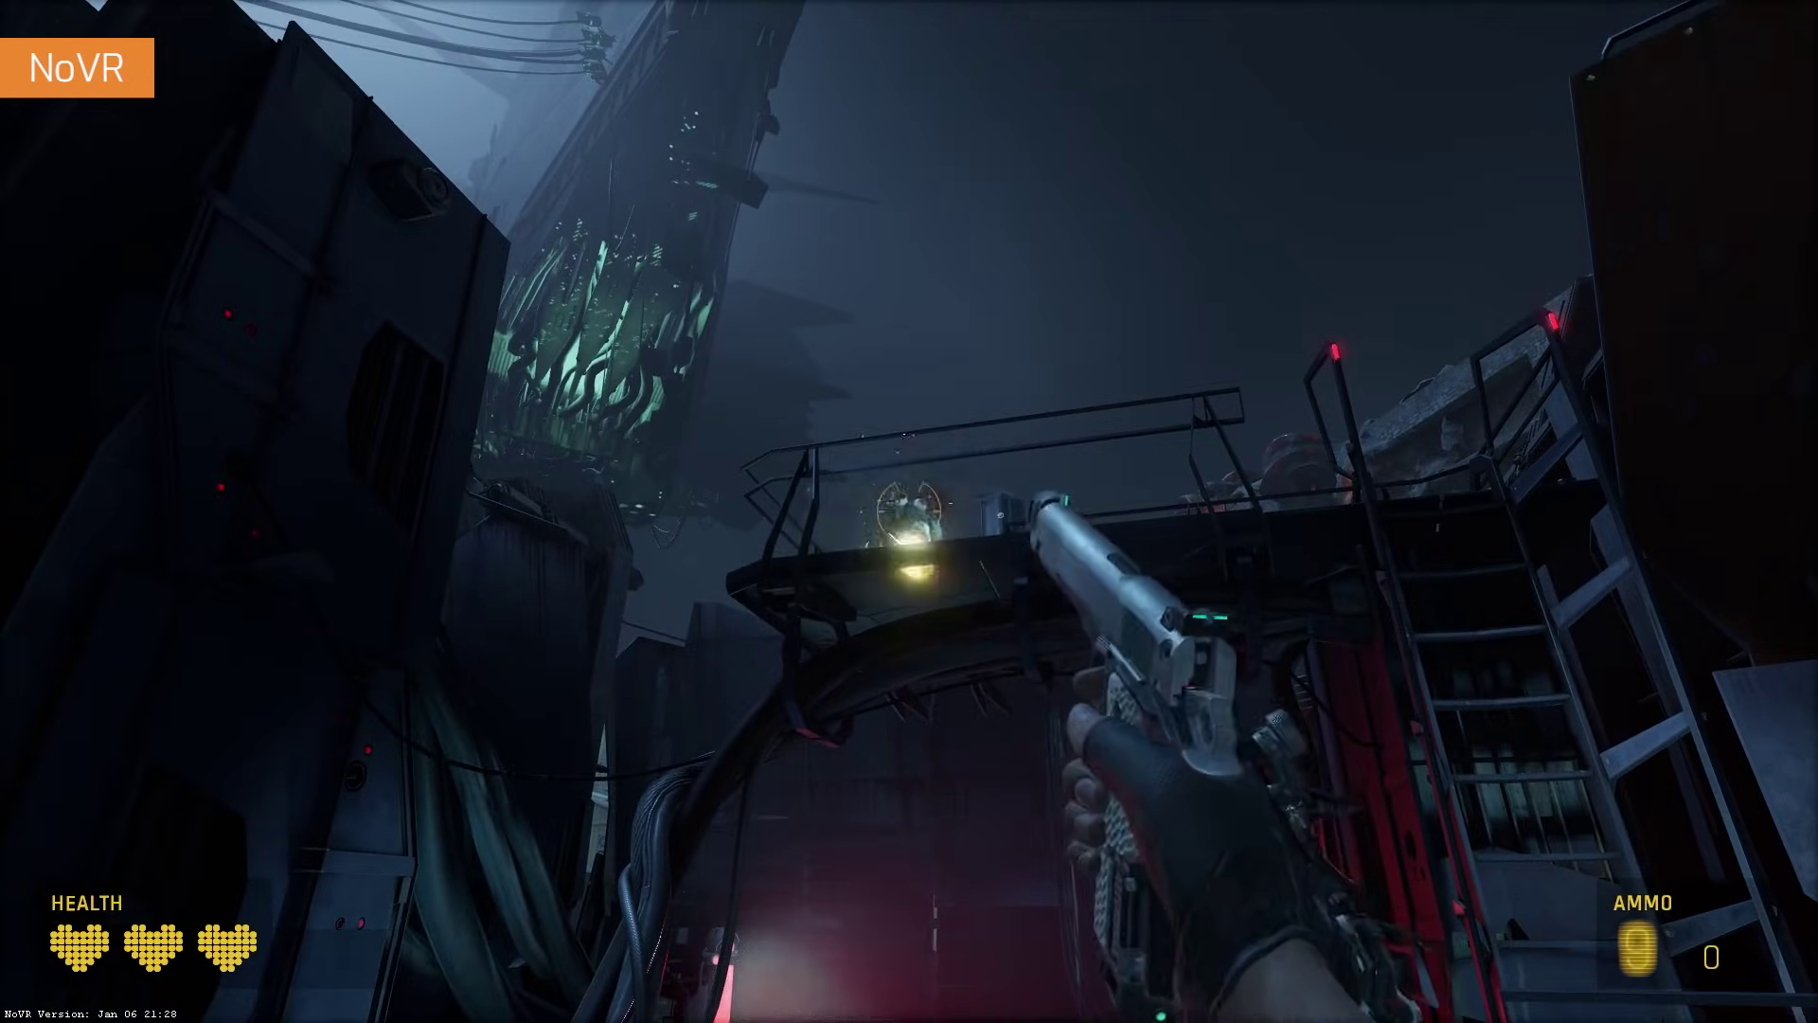